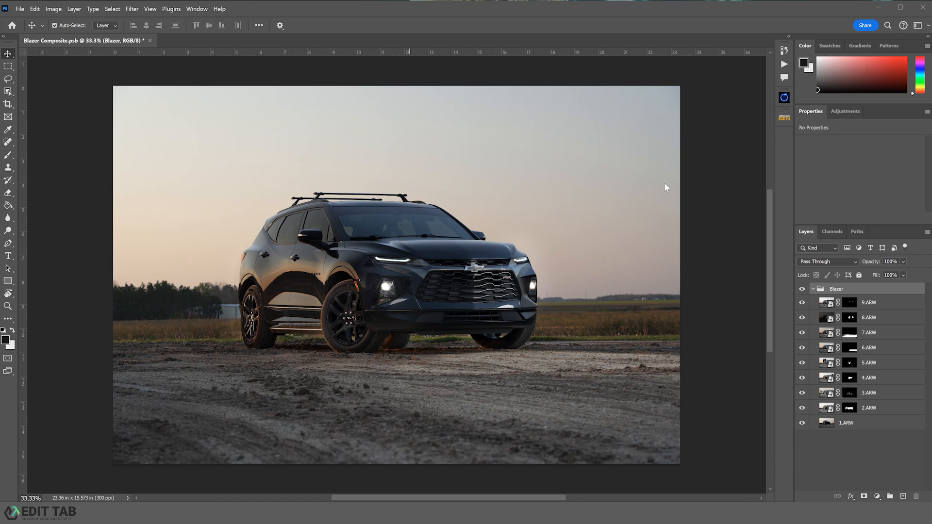
- Create a new path in the Paths panel and rename it Silhouette
click(857, 232)
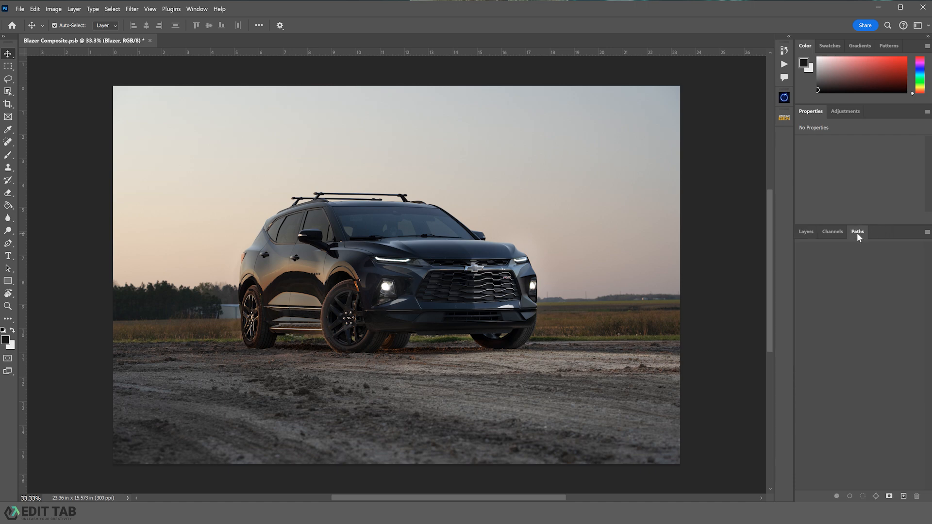
click(902, 497)
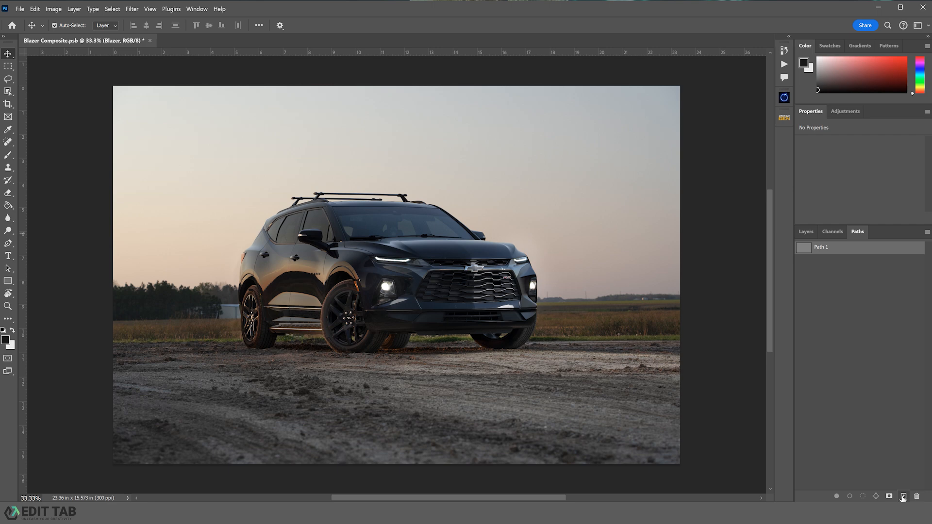
double_click(819, 247)
key(Return)
- Switch to the Pen tool, zoom into the front tire's base, and place the first anchor where the tire meets the ground
click(9, 244)
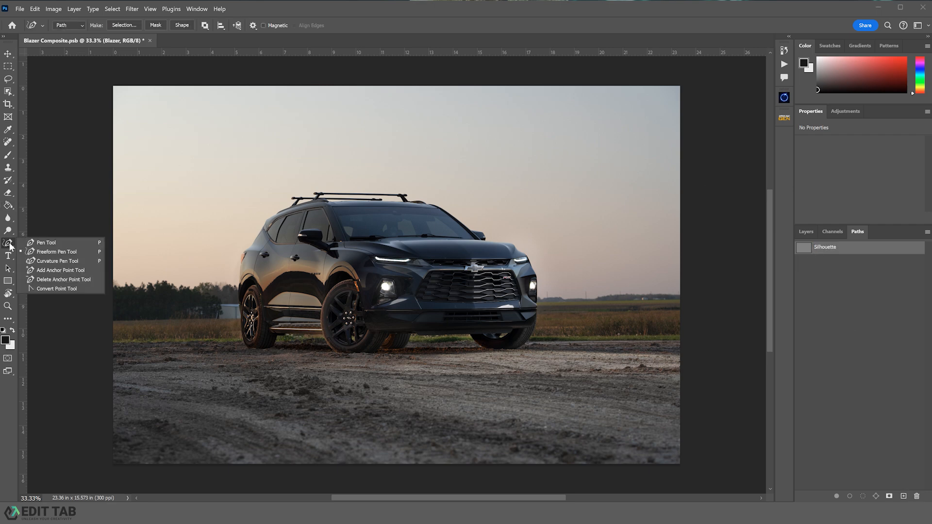
click(52, 244)
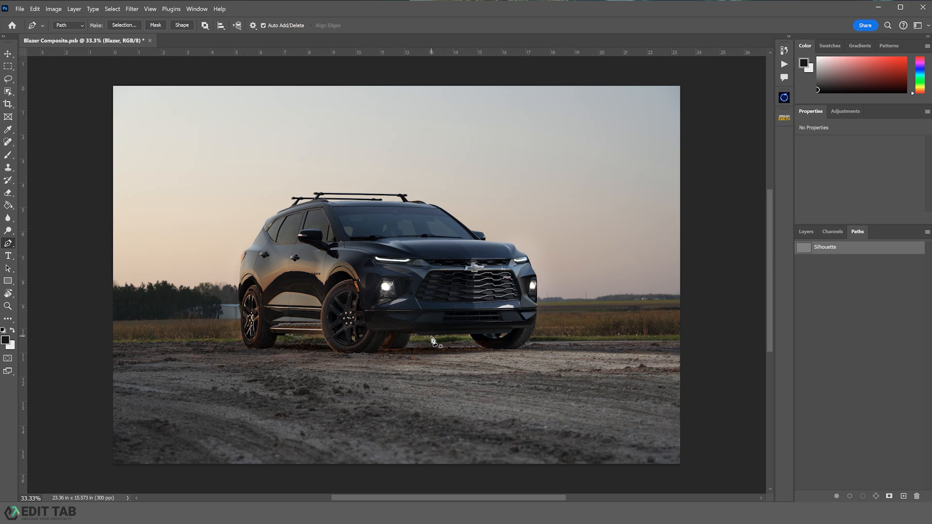
key(z)
drag(519, 348, 568, 364)
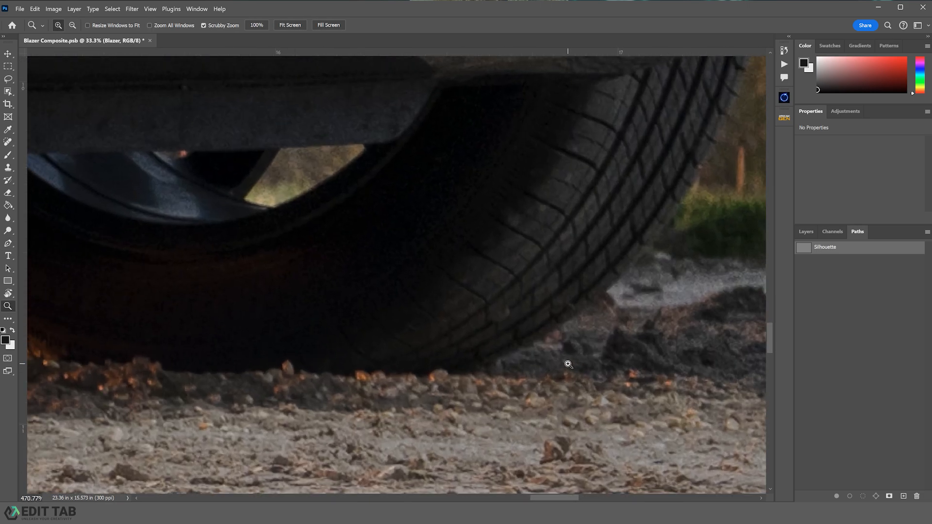
key(p)
click(473, 370)
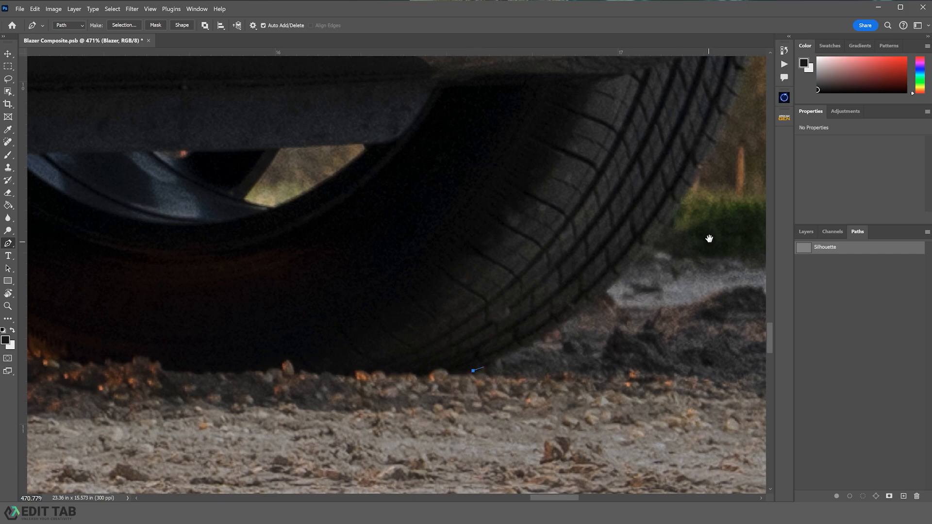
- Trace anchors up along the front tire and the front bumper's outer edge
drag(709, 238, 537, 369)
drag(602, 69, 568, 250)
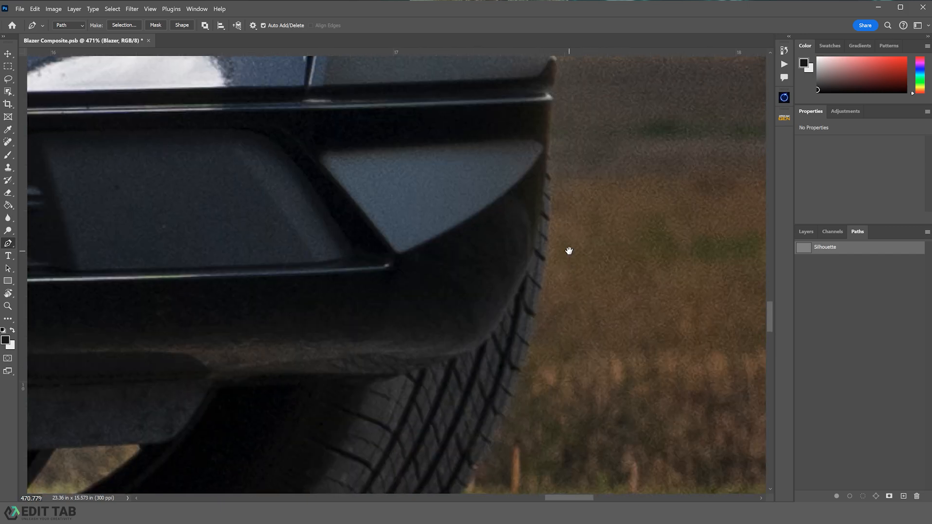
click(549, 151)
scroll(568, 190, up, 5)
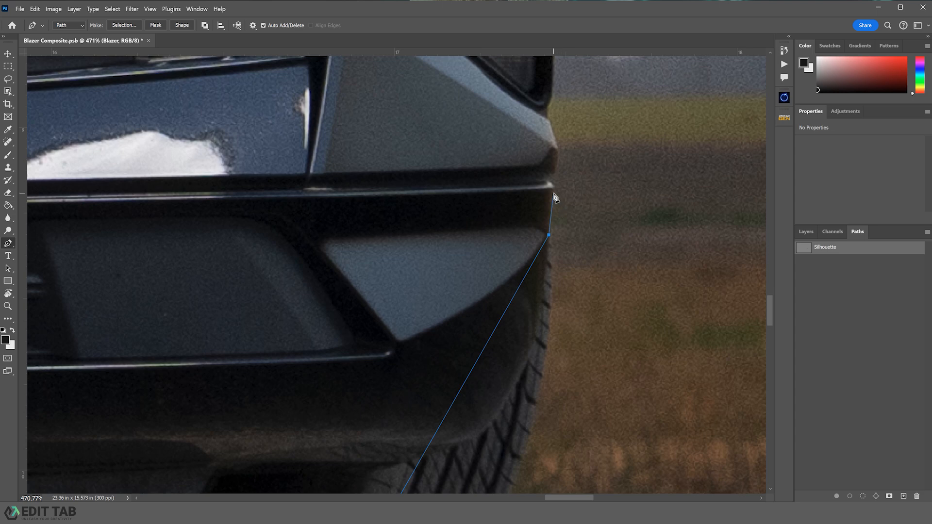
click(553, 193)
click(546, 180)
click(556, 163)
click(556, 148)
click(545, 108)
- Continue the path up the fog light housing and fender edge toward the headlight
drag(555, 86, 649, 343)
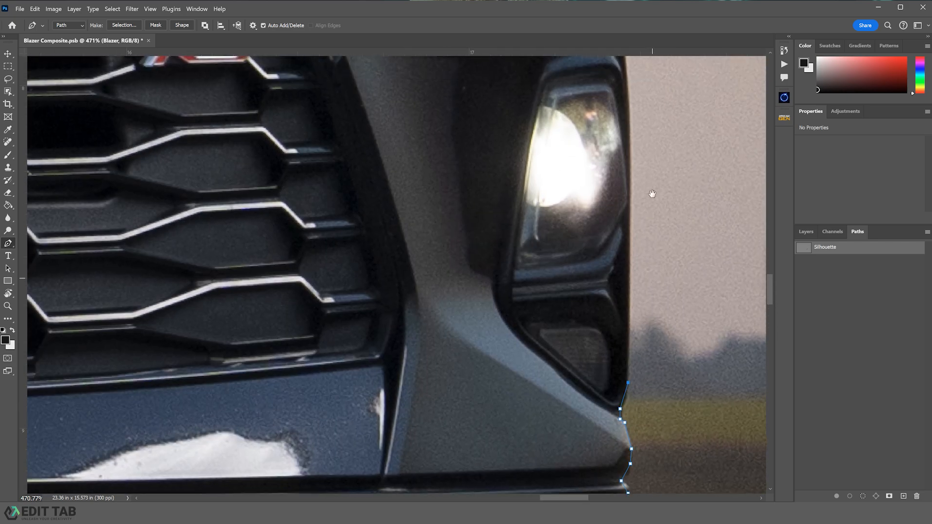
drag(650, 195, 648, 276)
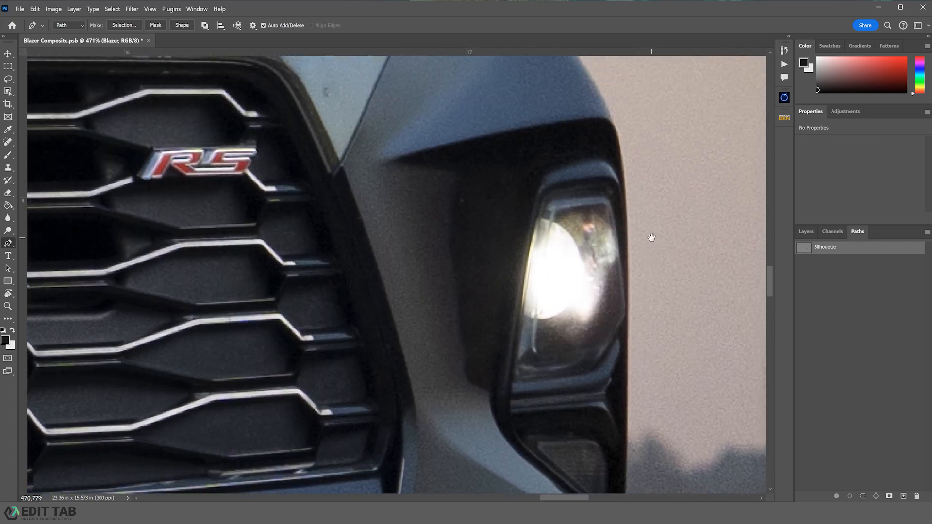
click(618, 137)
drag(569, 147, 577, 248)
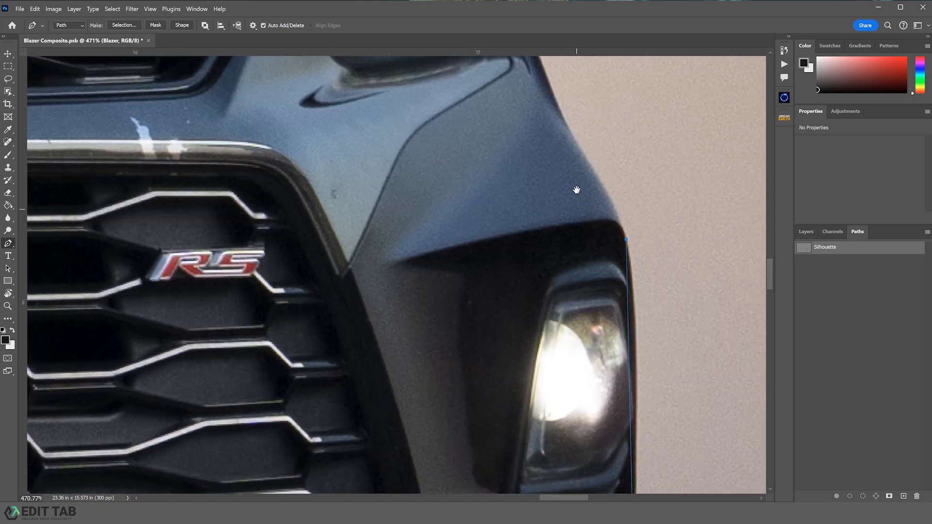
click(581, 151)
drag(582, 152, 620, 312)
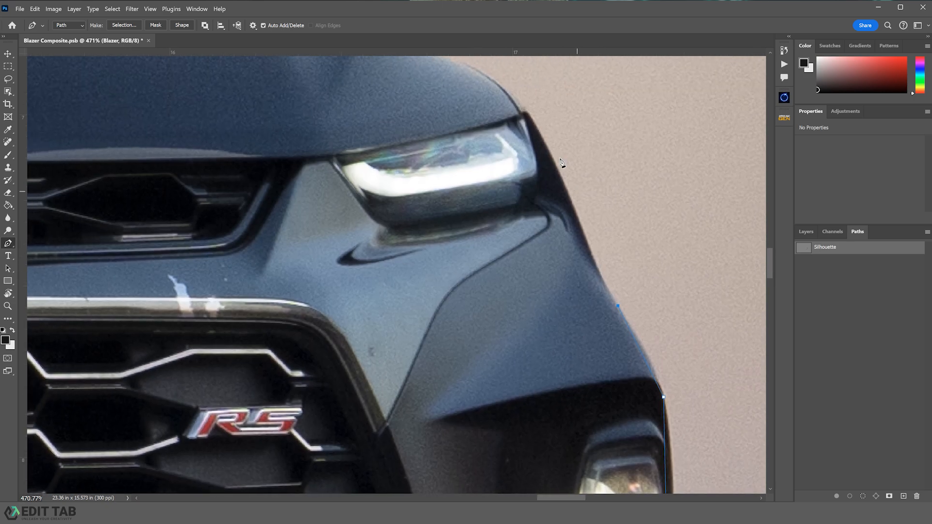
- Place anchors past the headlight corner and along the hood edge to the side mirror's base
click(531, 118)
drag(490, 86, 577, 201)
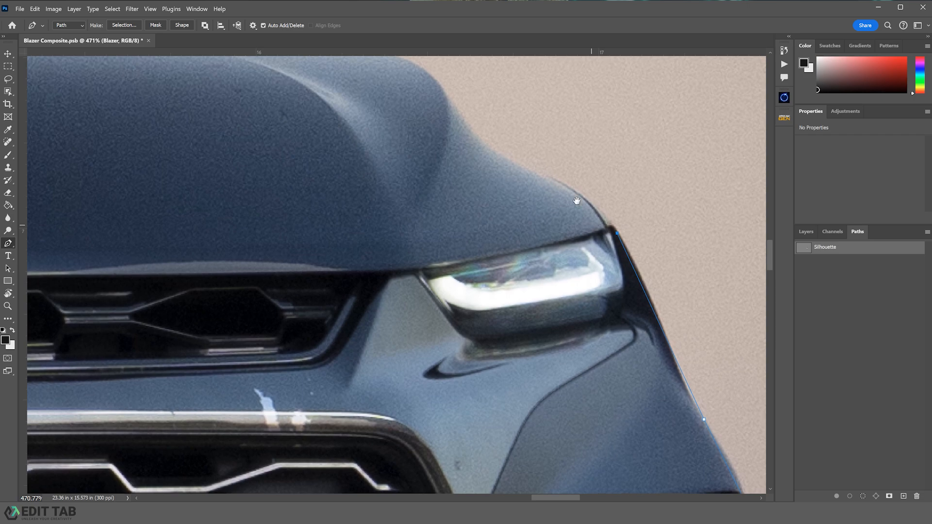
click(545, 178)
drag(474, 131, 605, 254)
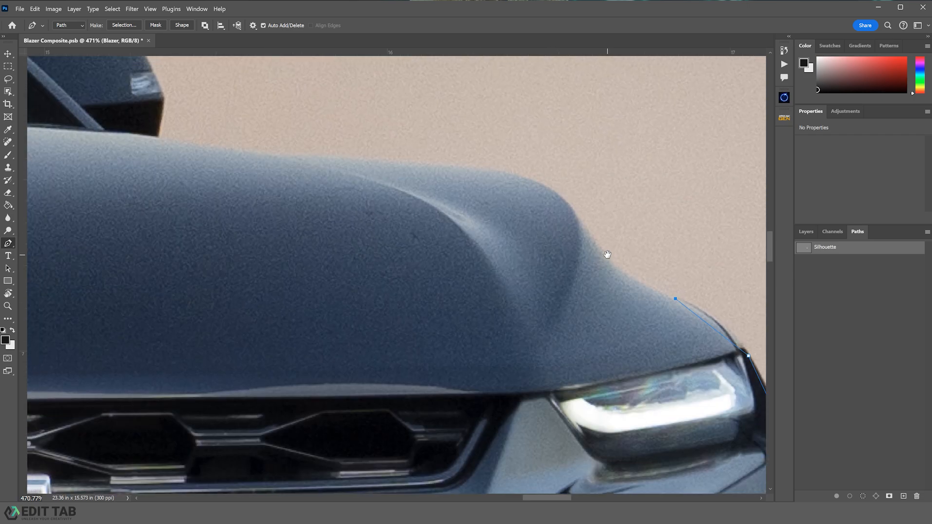
click(571, 207)
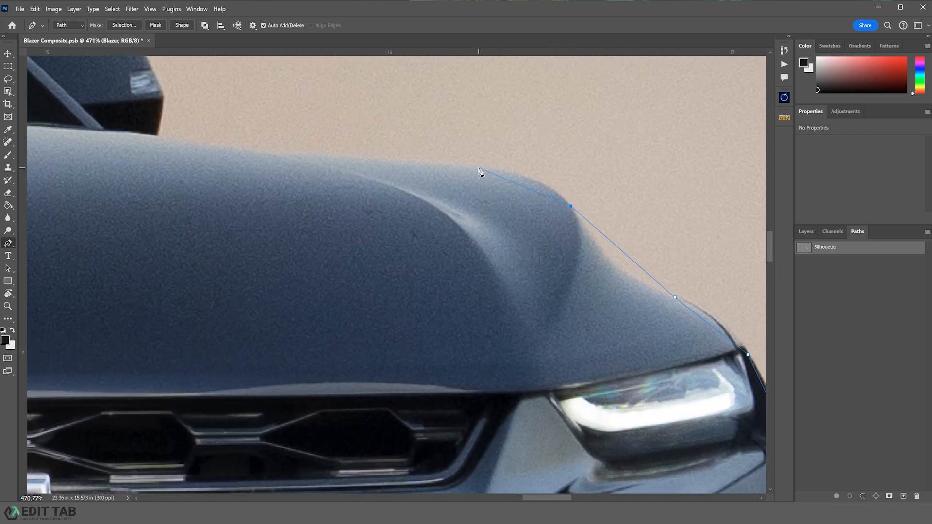
drag(355, 169, 657, 264)
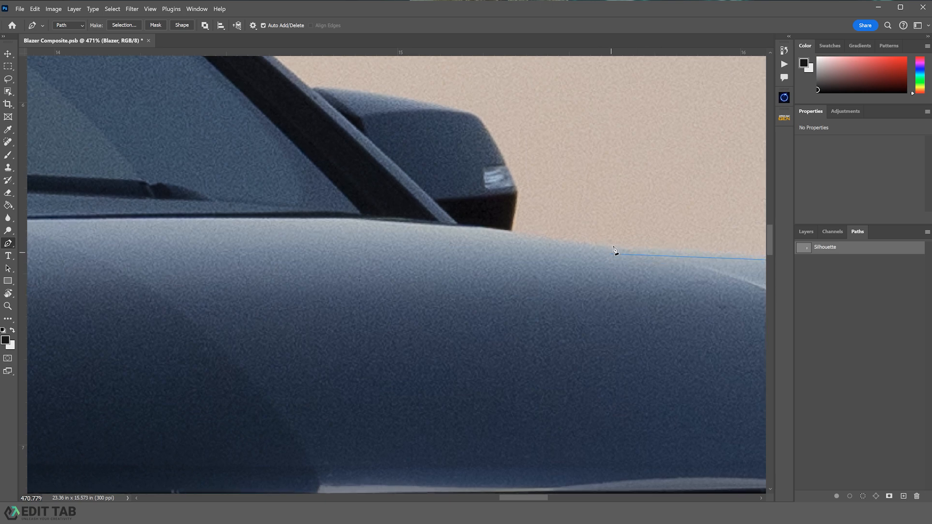
click(511, 234)
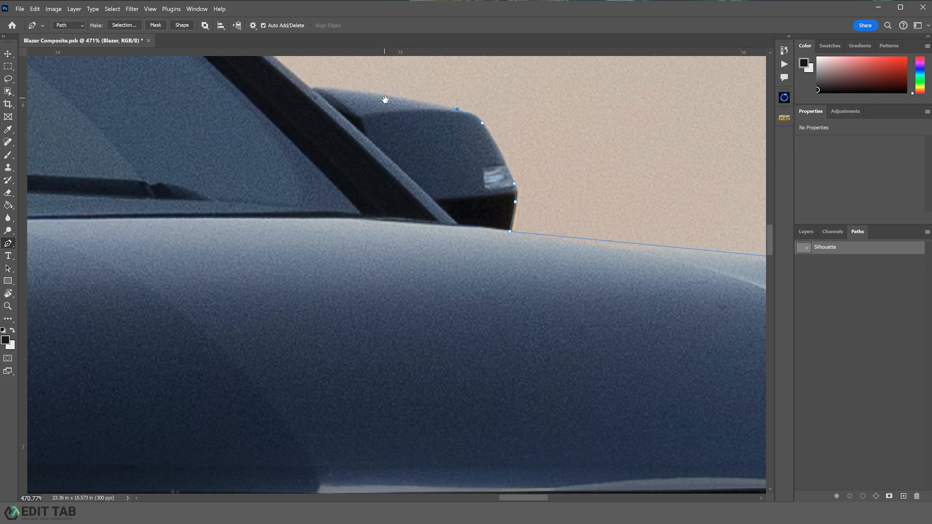
- Trace around the side mirror and up the windshield pillar onto the front of the roof
drag(383, 99, 486, 202)
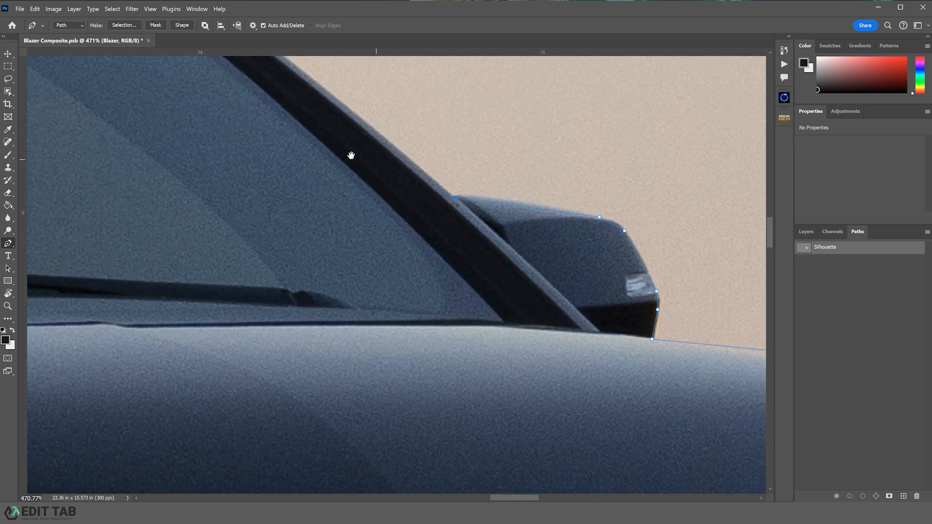
drag(353, 155, 613, 344)
drag(413, 168, 597, 357)
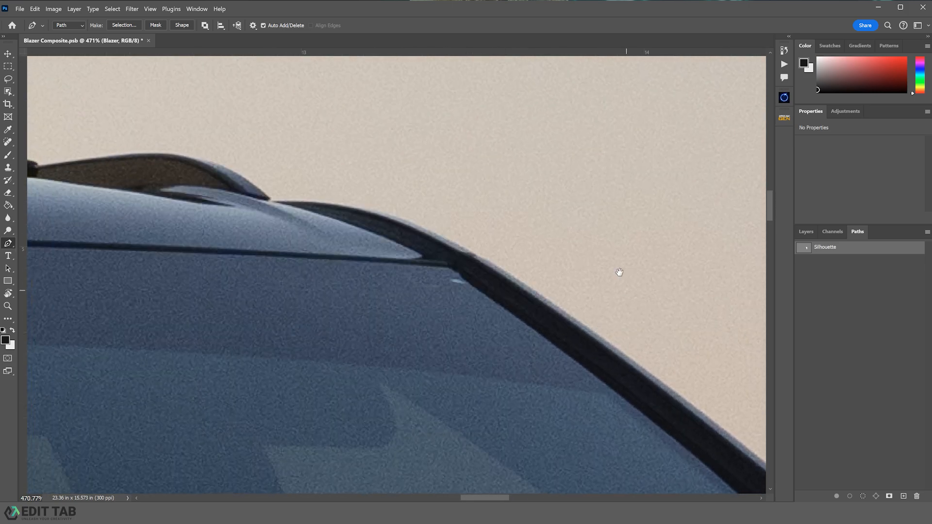
click(270, 203)
drag(232, 183, 604, 327)
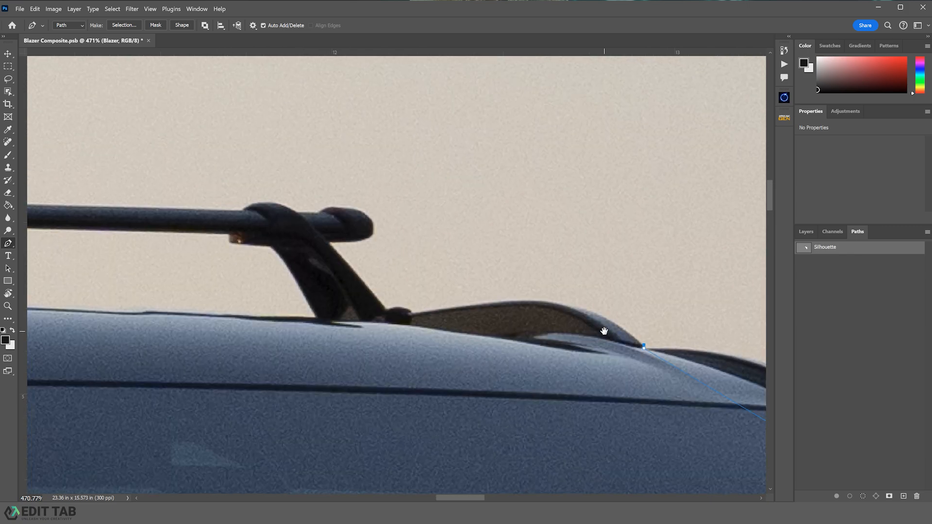
click(505, 302)
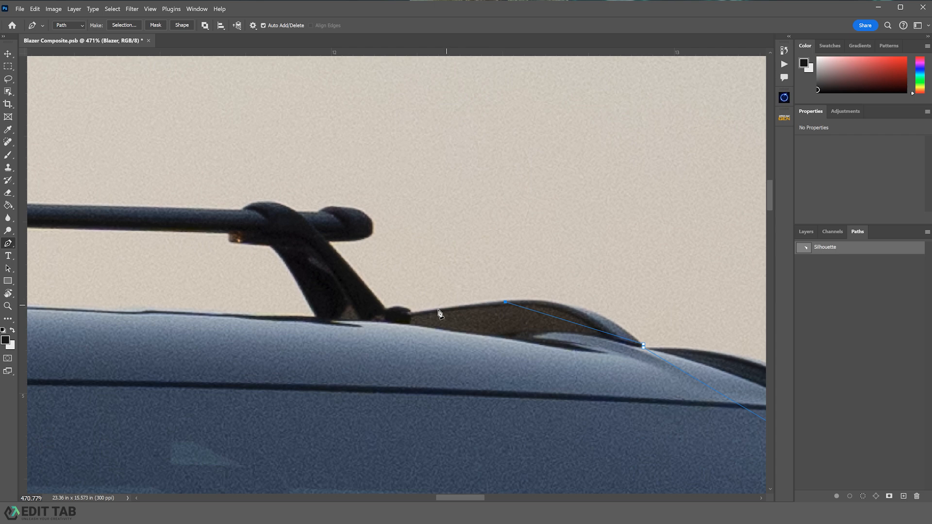
- Outline the front roof rack crossbar and its leg with anchor points
click(411, 313)
click(385, 310)
click(327, 241)
click(358, 240)
click(371, 222)
click(346, 208)
click(321, 212)
click(296, 211)
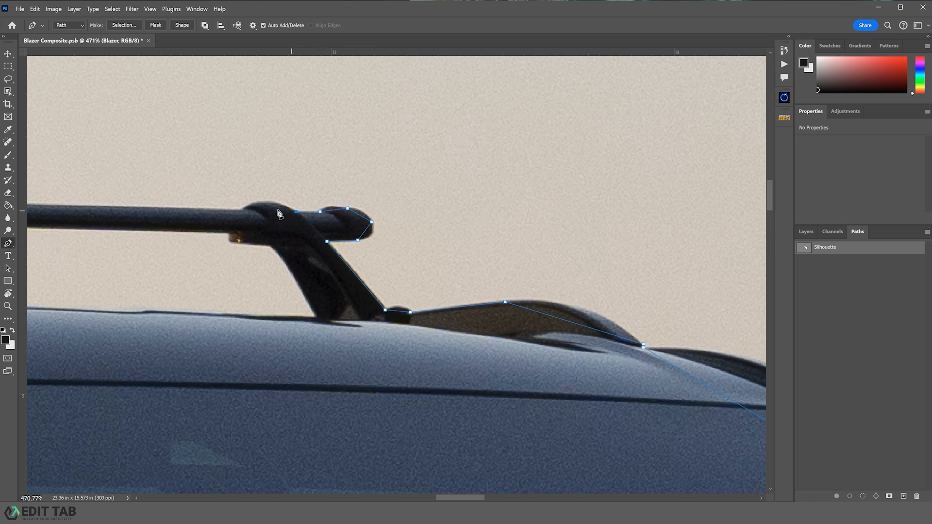
click(245, 212)
key(space)
drag(191, 220, 685, 257)
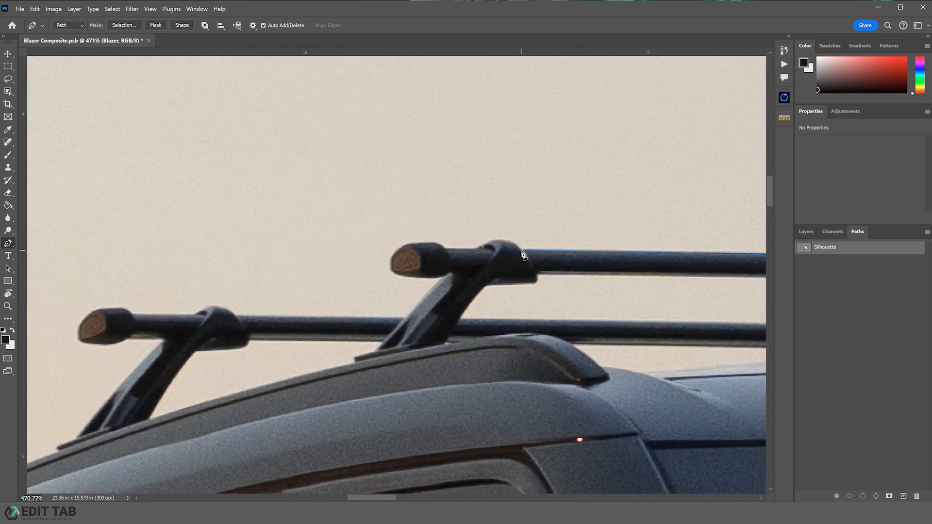
- Outline the rear roof rack crossbar along its top edge and rounded end cap
click(522, 251)
click(478, 248)
click(443, 250)
click(430, 244)
click(393, 258)
click(390, 267)
click(407, 276)
click(446, 277)
click(235, 315)
click(196, 316)
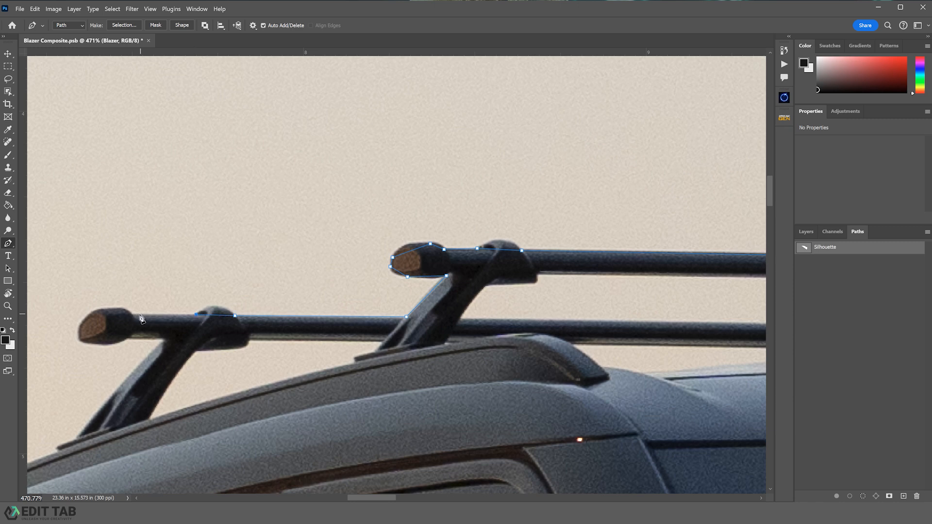
click(132, 315)
click(113, 308)
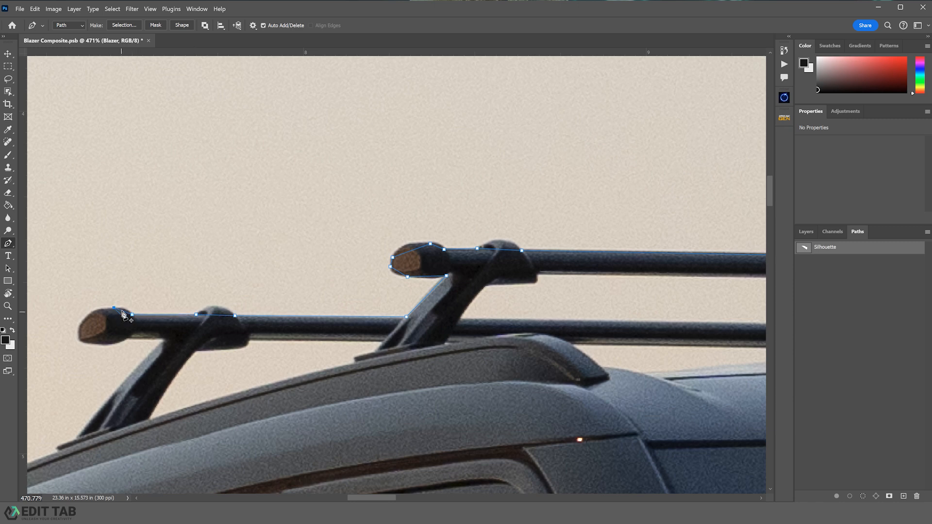
click(79, 326)
drag(99, 360, 452, 266)
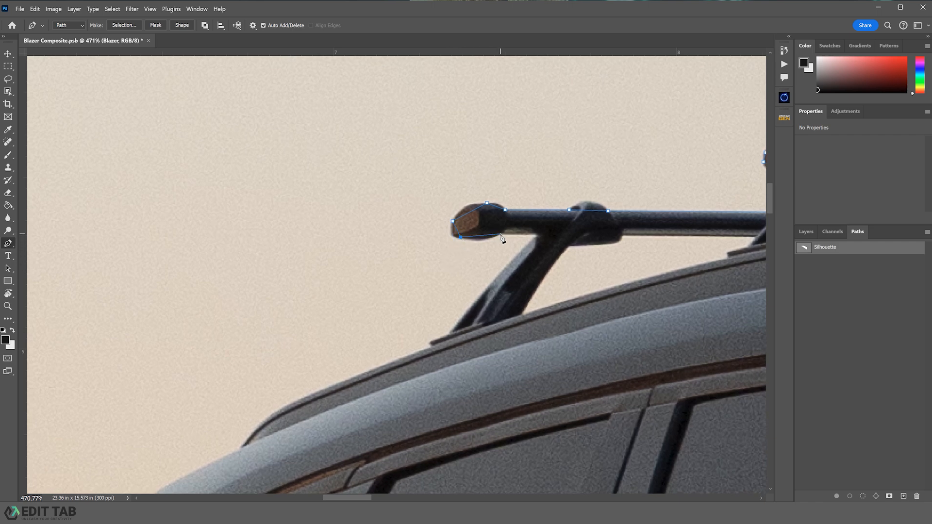
- Trace down the rear rack leg and along the rear roof line with new anchors
click(537, 234)
click(450, 332)
click(431, 345)
drag(331, 382, 476, 223)
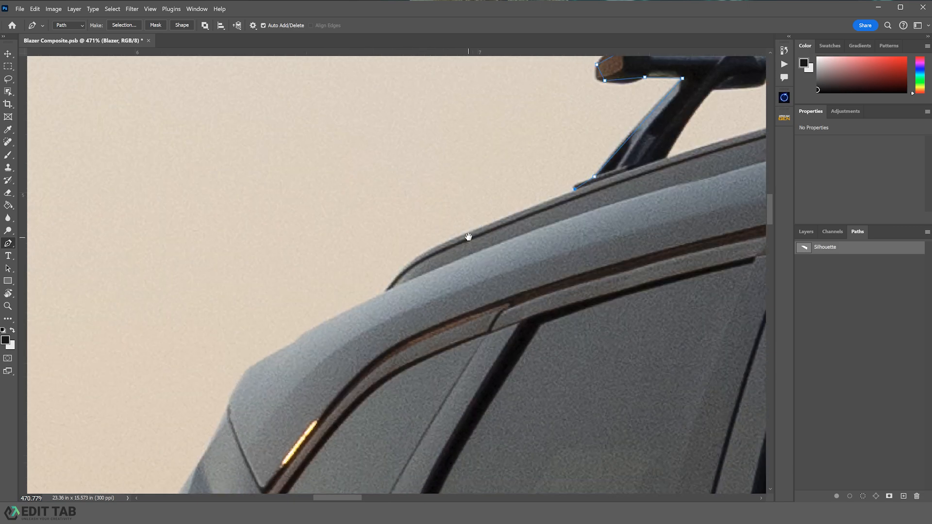
click(387, 290)
drag(366, 308, 480, 228)
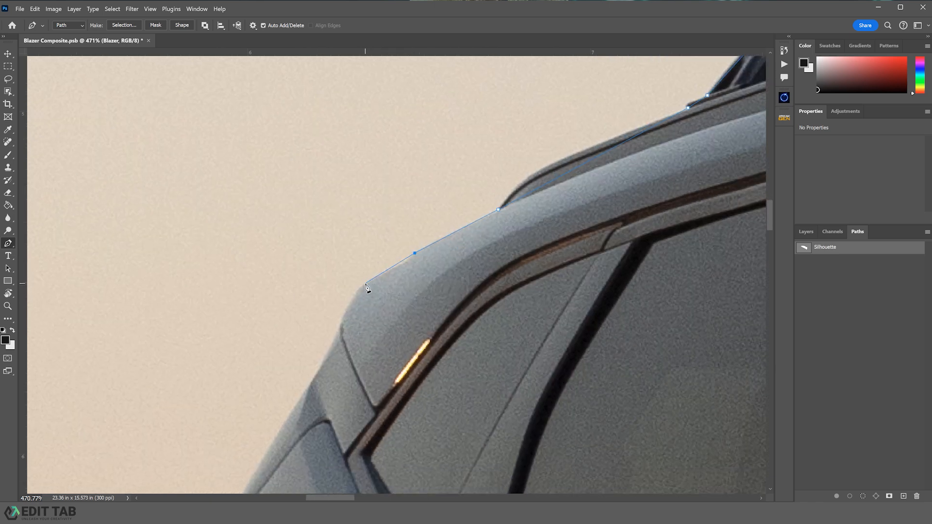
- Continue the path down the rear hatch and around the taillight edge
click(354, 297)
drag(353, 370, 490, 239)
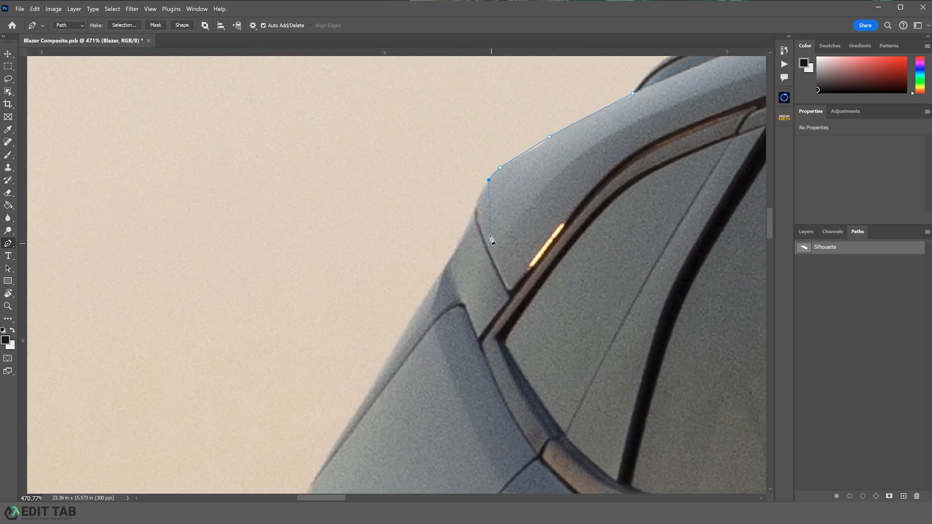
click(446, 269)
click(445, 268)
drag(385, 401, 547, 239)
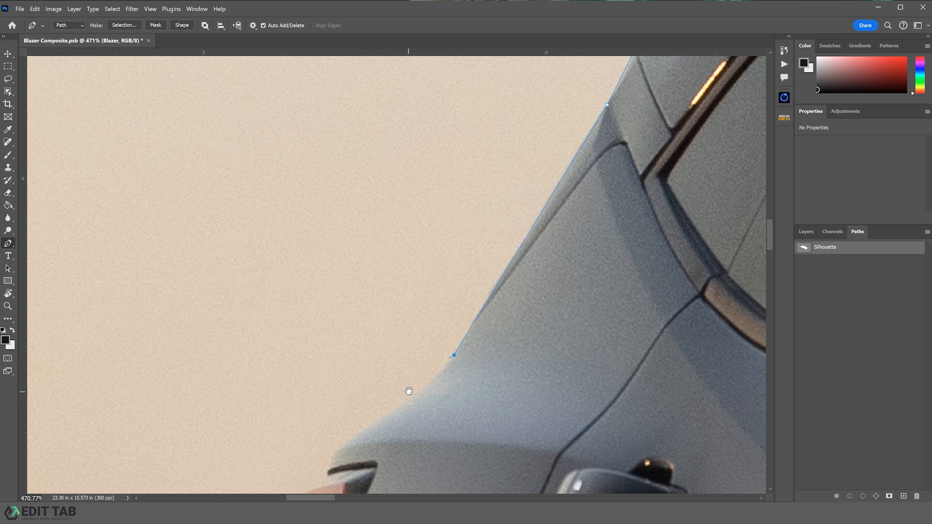
drag(408, 391, 580, 227)
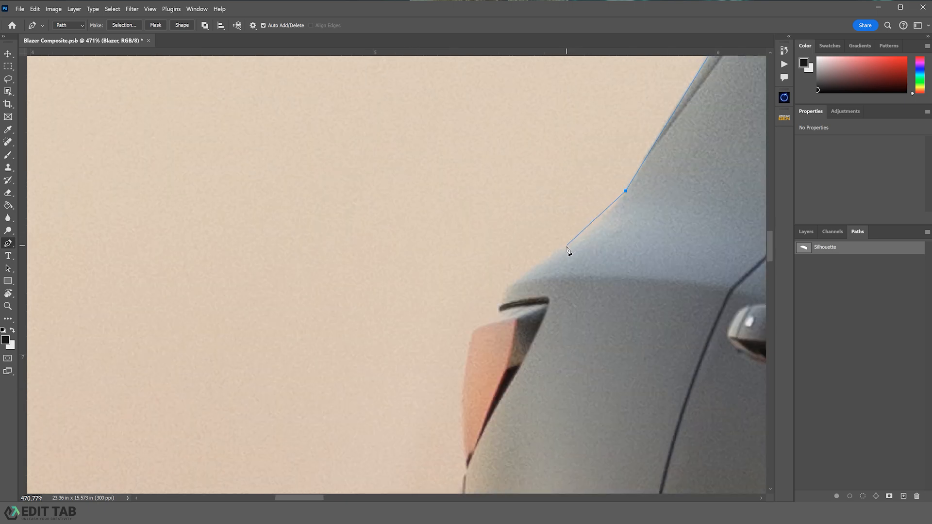
click(566, 246)
drag(482, 329, 549, 264)
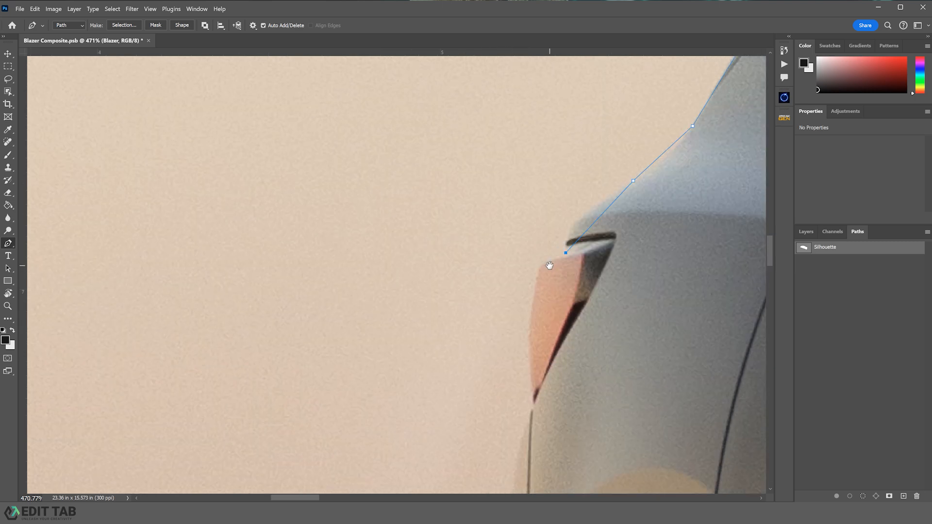
click(535, 288)
scroll(549, 312, down, 3)
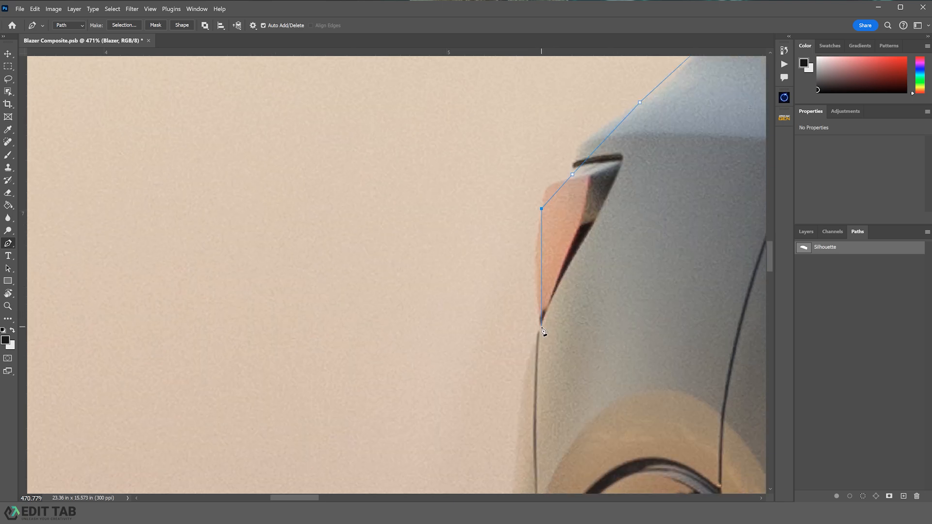
- Trace the path down the rear bumper's edge with new anchor points
drag(573, 348, 578, 223)
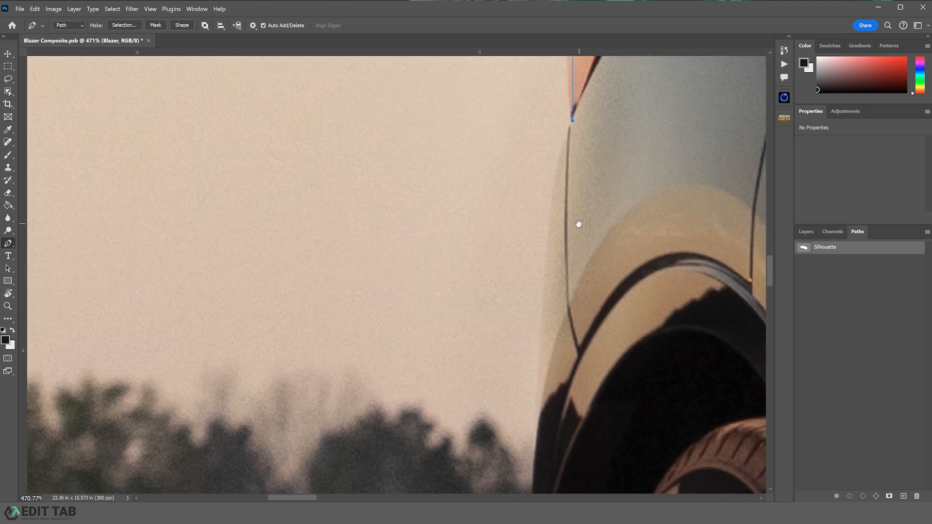
drag(544, 315, 581, 286)
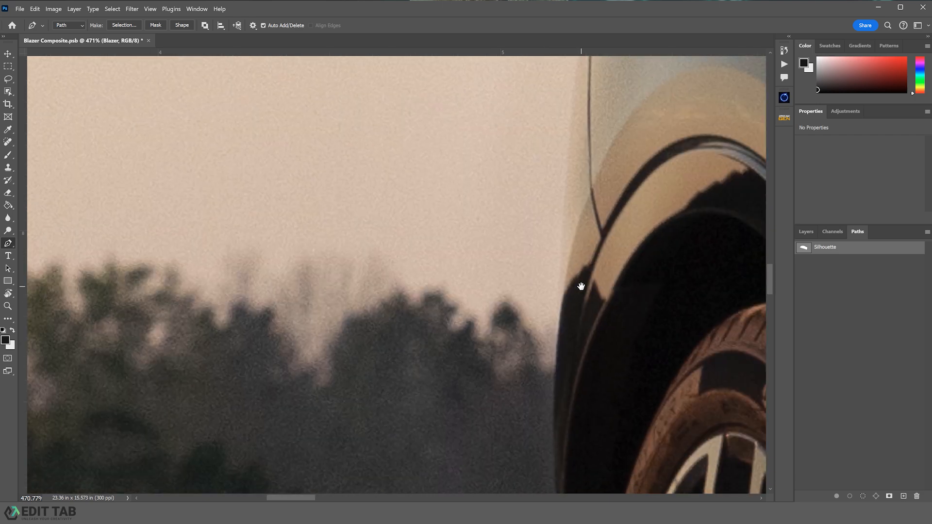
drag(576, 418, 576, 241)
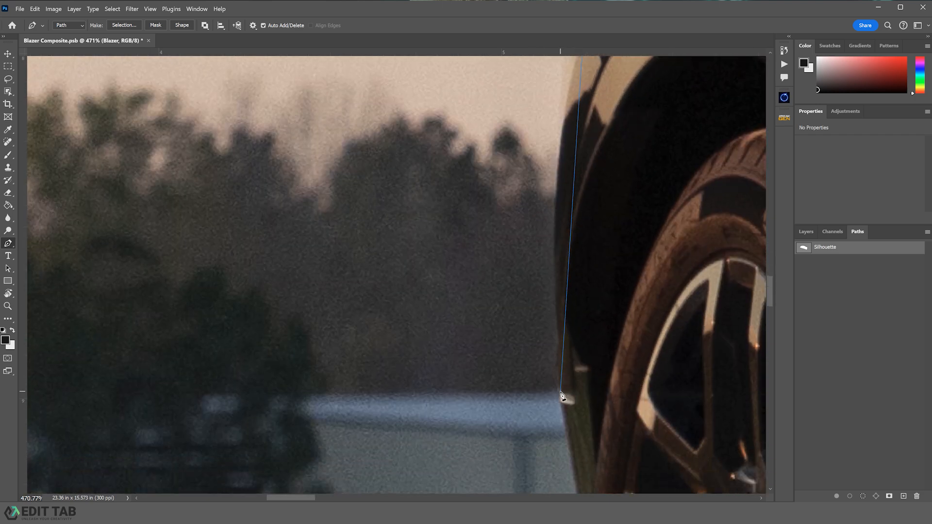
click(560, 338)
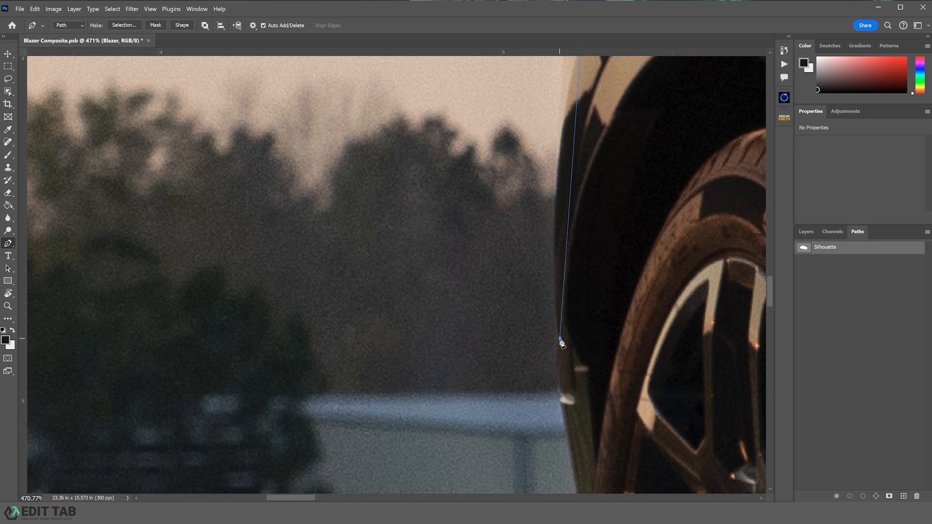
click(561, 391)
click(560, 400)
drag(578, 431, 579, 237)
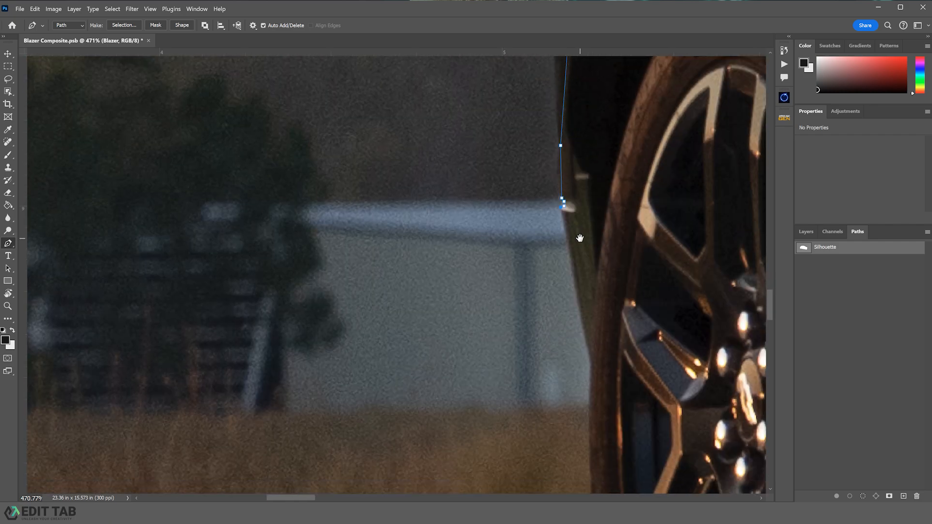
click(593, 366)
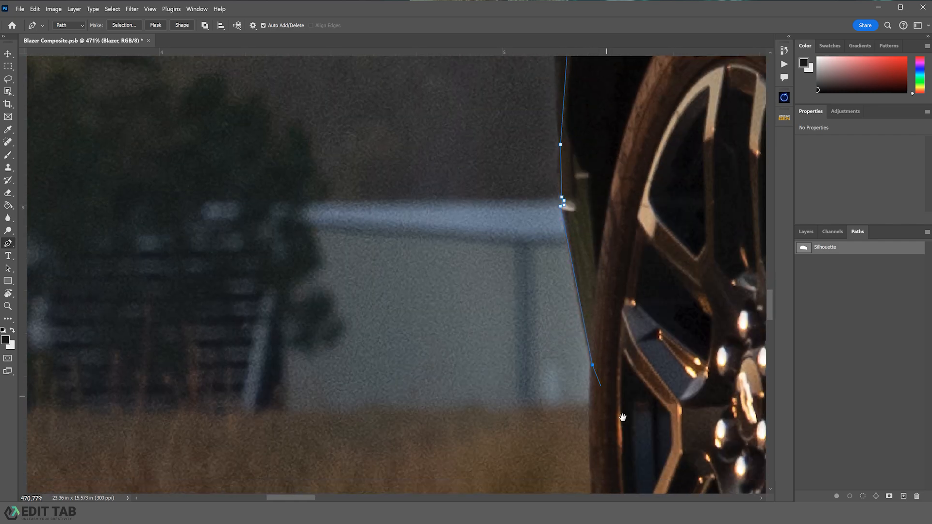
- Continue the path down the rear tire's edge to the ground and along its contact patch
drag(622, 416, 526, 58)
drag(583, 316, 573, 277)
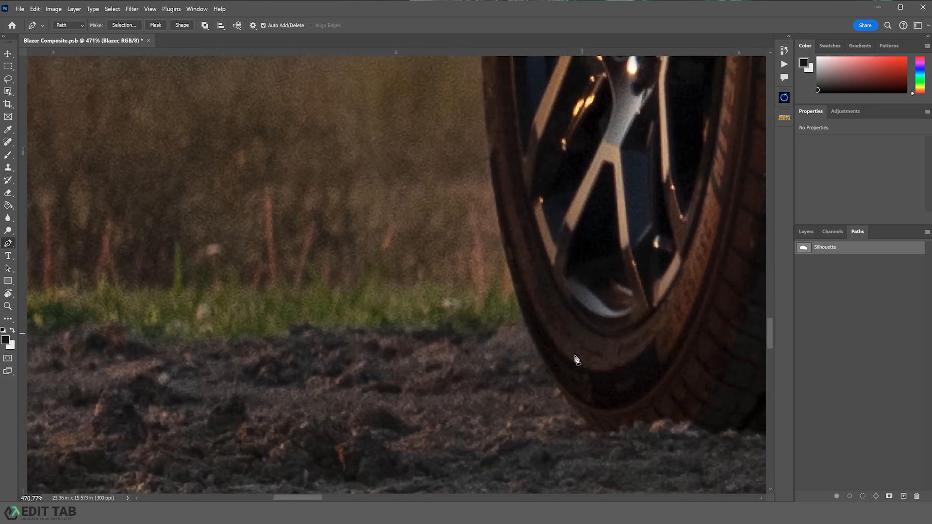
click(562, 394)
drag(647, 401, 407, 275)
click(633, 257)
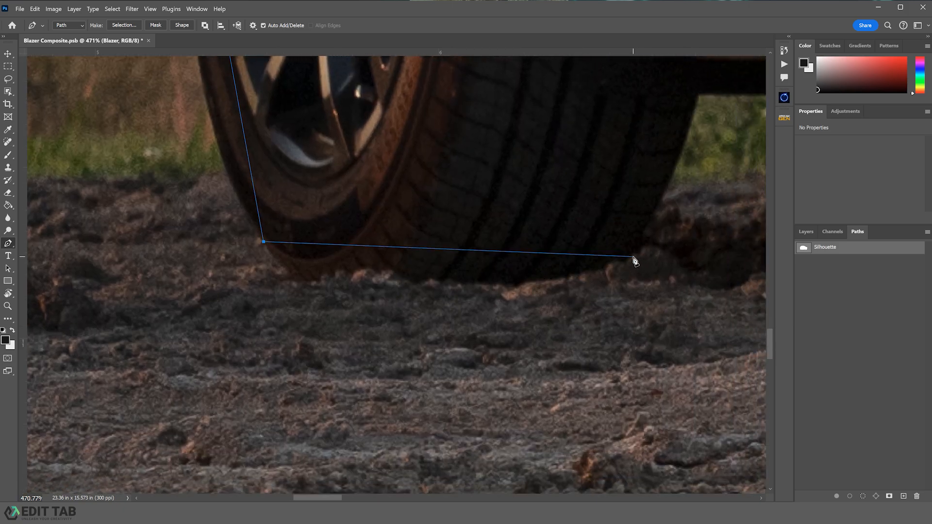
- Trace up the rear tire's front side and along the underbody with anchors
drag(660, 217, 517, 309)
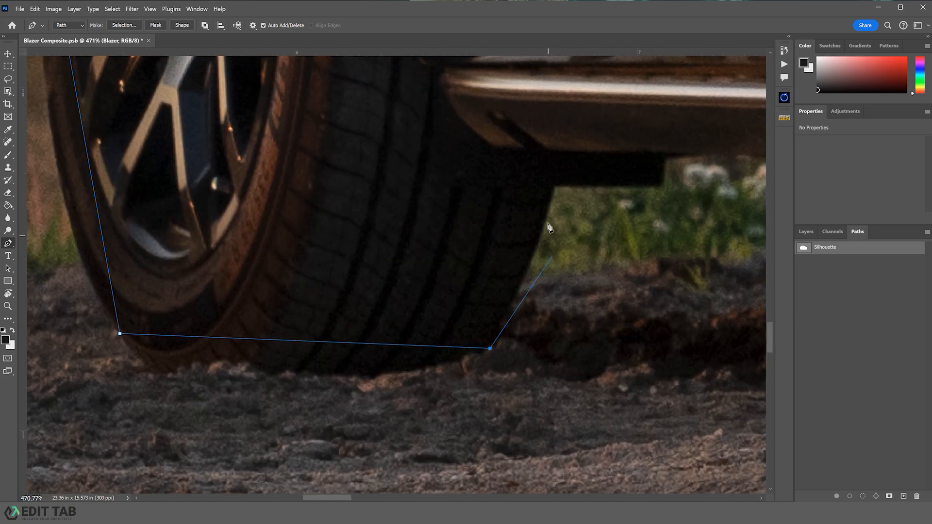
click(555, 184)
click(651, 186)
click(662, 178)
click(667, 154)
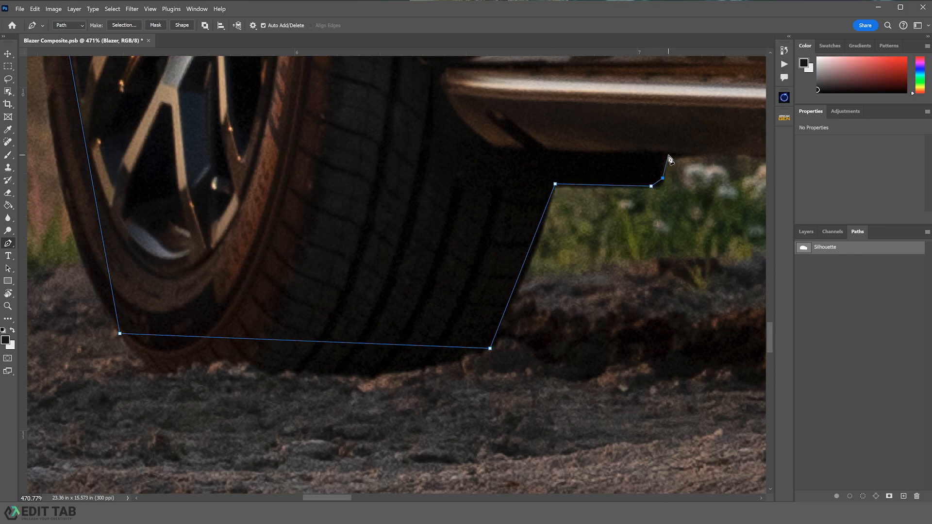
- Extend the path along the underbody to the next tire and down its rear edge to the ground
drag(667, 158, 529, 168)
drag(697, 194, 398, 224)
drag(587, 223, 312, 216)
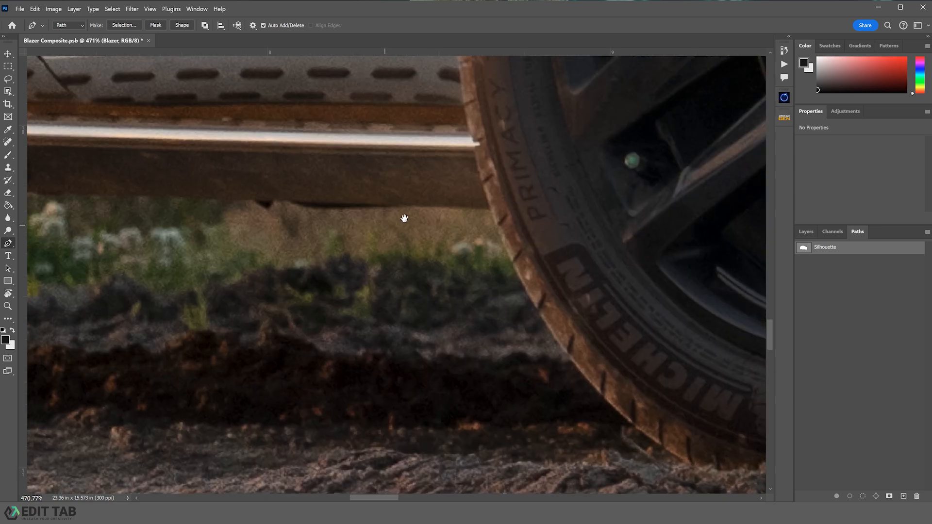
click(490, 209)
drag(516, 256, 330, 139)
click(512, 360)
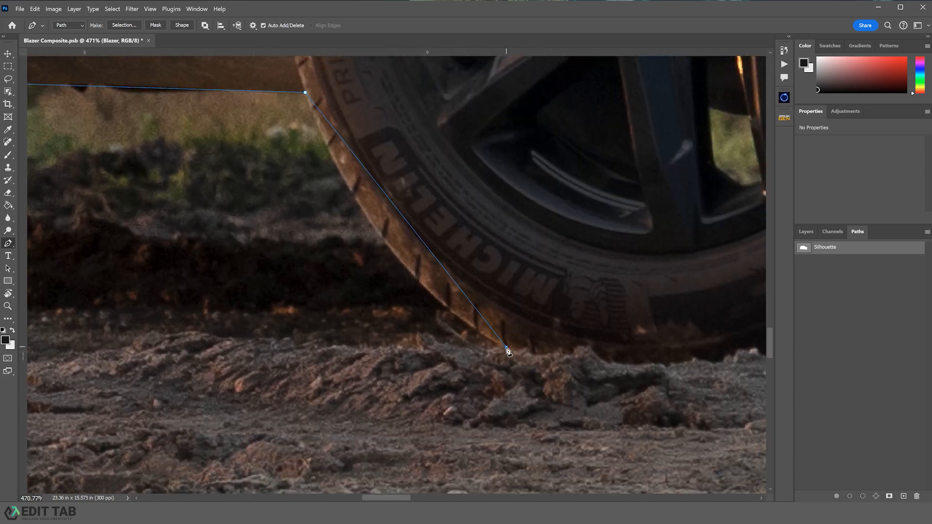
- Trace along the tire bottoms and back up onto the underbody with new anchors
drag(500, 317, 309, 328)
drag(570, 312, 322, 322)
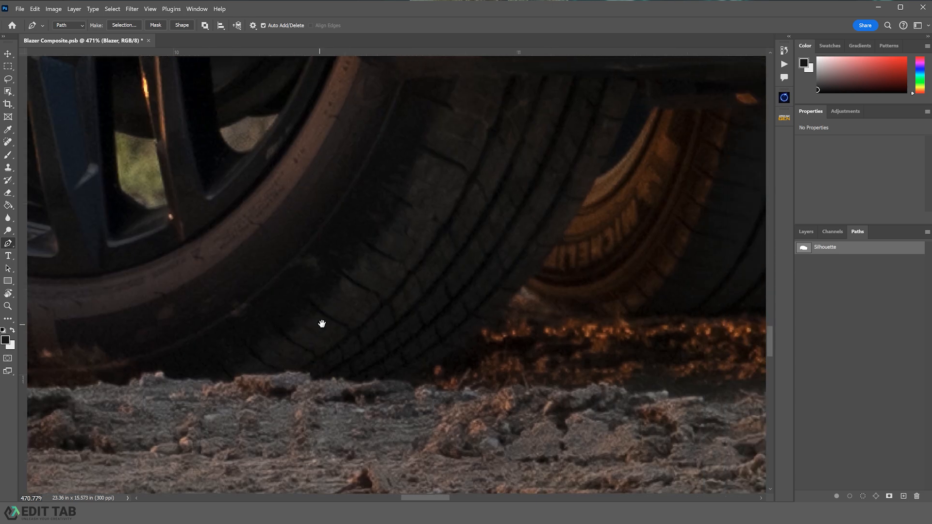
click(520, 291)
drag(560, 316, 290, 275)
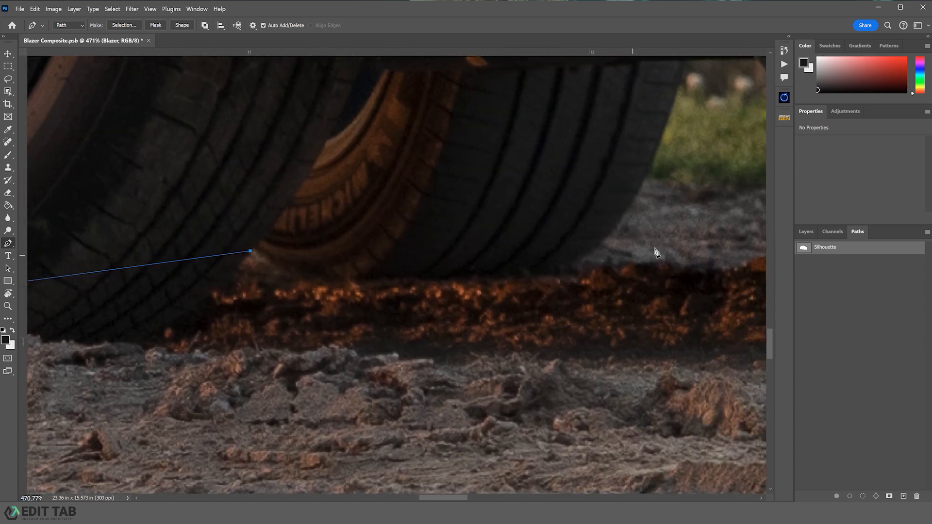
click(599, 245)
drag(661, 211, 559, 349)
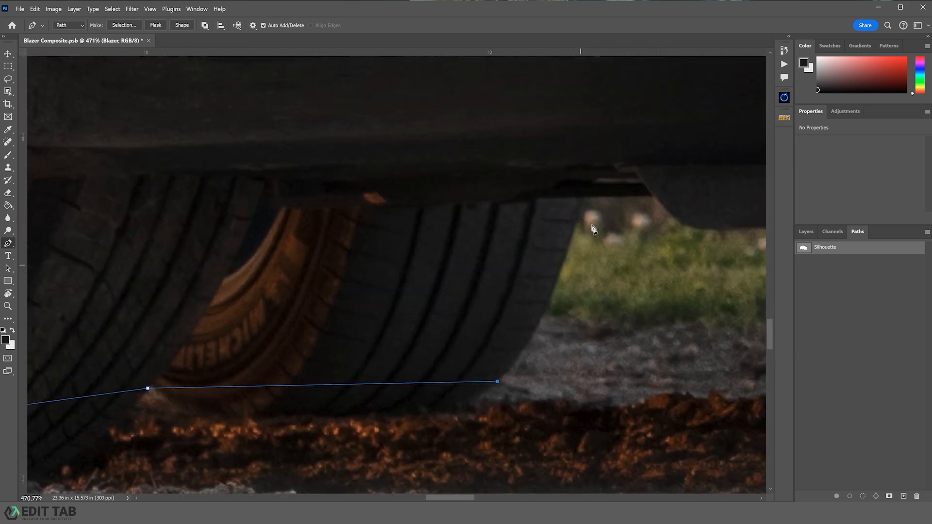
click(584, 197)
click(654, 196)
- Continue along the underbody to the front tire and down its rear side to the ground
drag(708, 223, 433, 218)
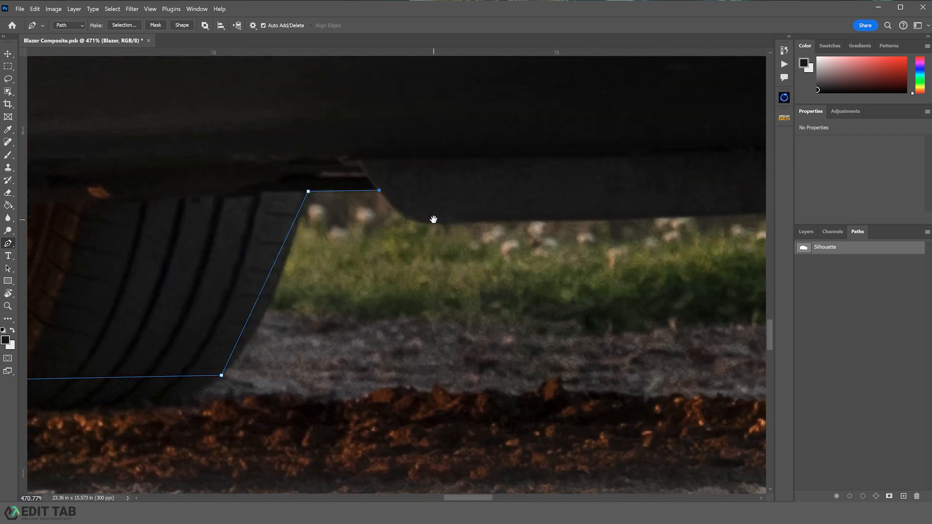
click(443, 223)
drag(701, 233, 122, 242)
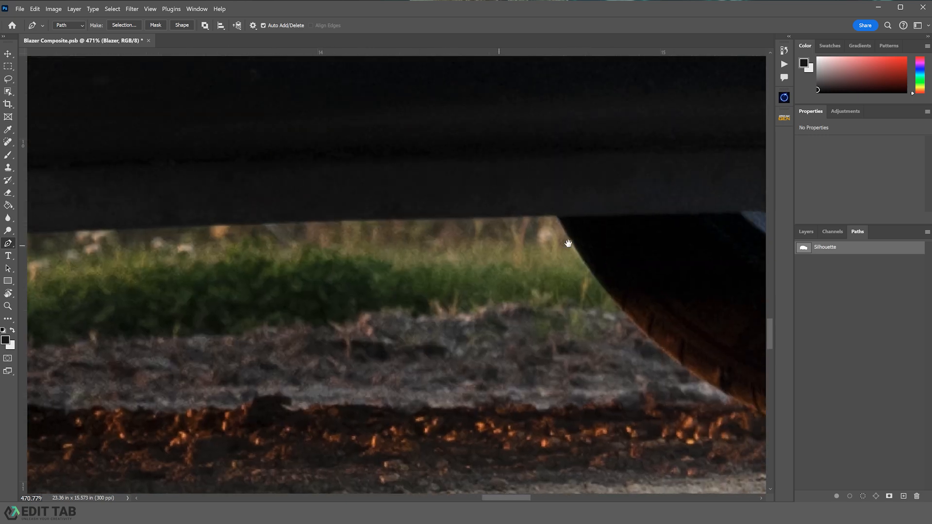
click(557, 216)
key(space)
drag(628, 278, 373, 212)
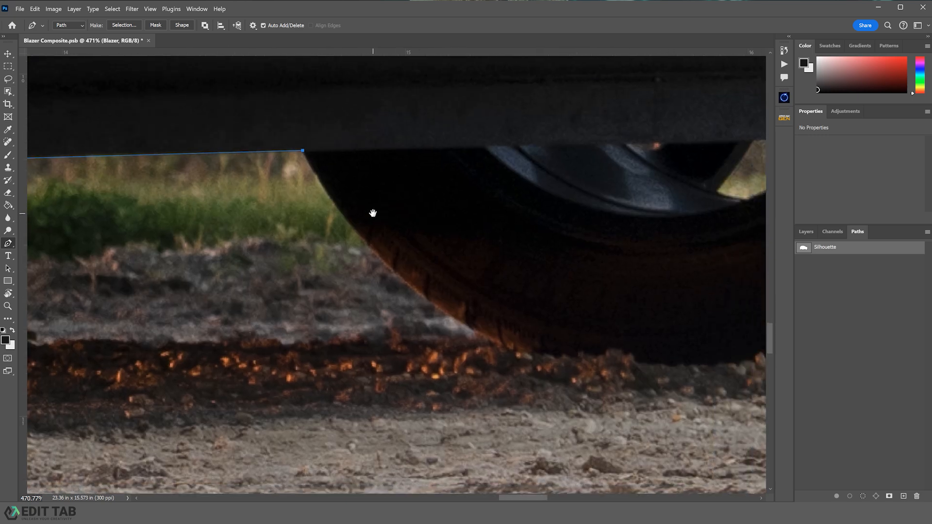
click(494, 346)
- Anchor the front tire's bottom edge, then add a point and bend that segment to follow the ground
key(space)
drag(622, 349, 303, 317)
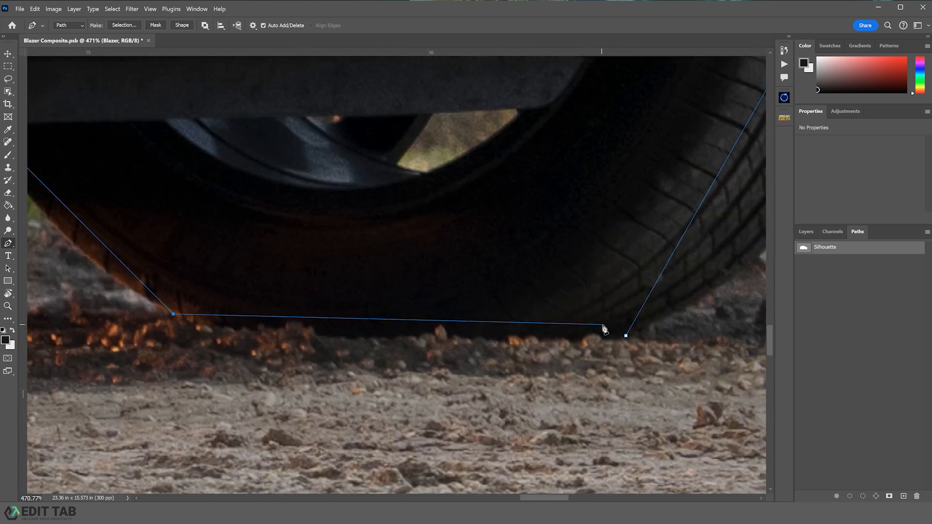
click(626, 336)
click(369, 323)
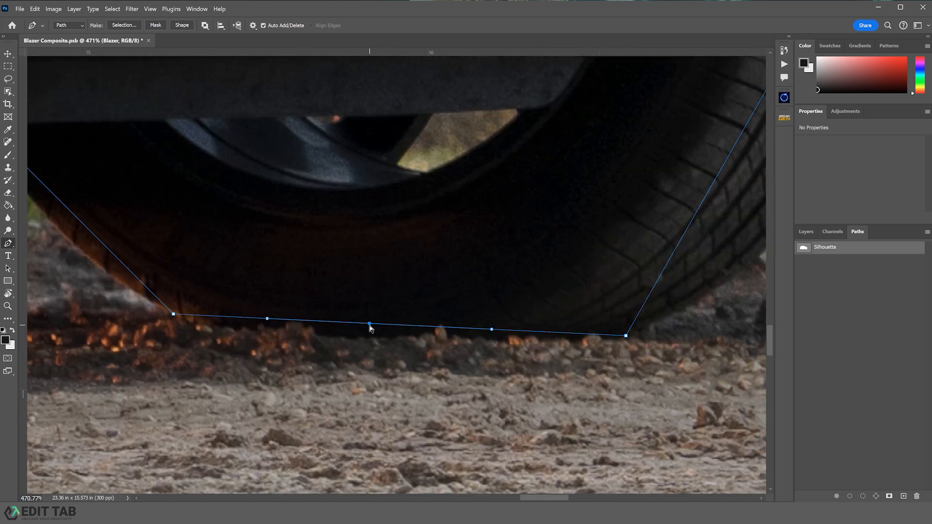
drag(370, 325, 369, 341)
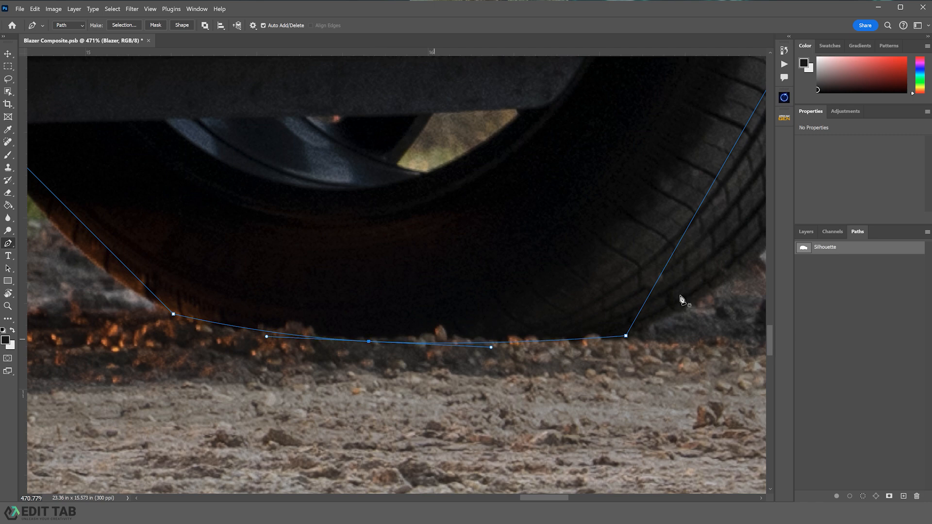
- Curve the path around the front tire's leading edge, adding and adjusting anchors to match its shape
key(space)
drag(684, 287, 283, 383)
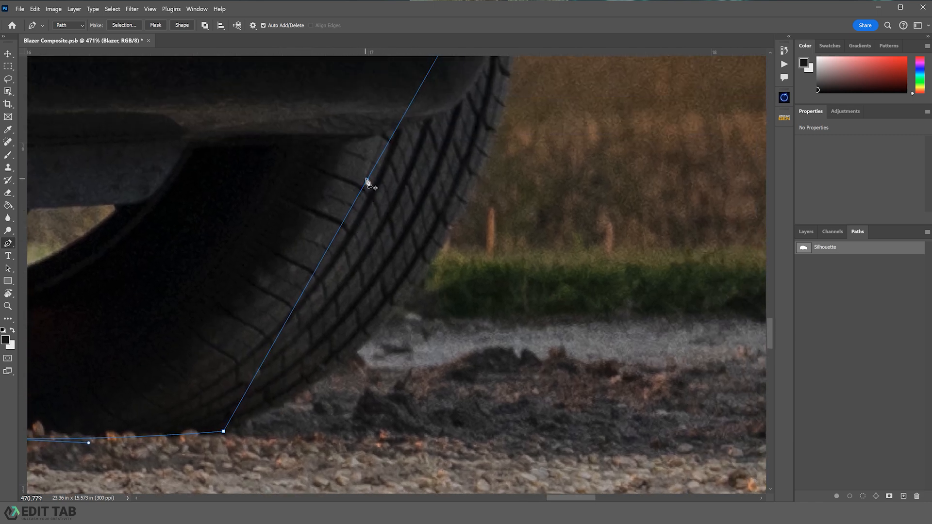
drag(367, 180, 430, 263)
click(145, 442)
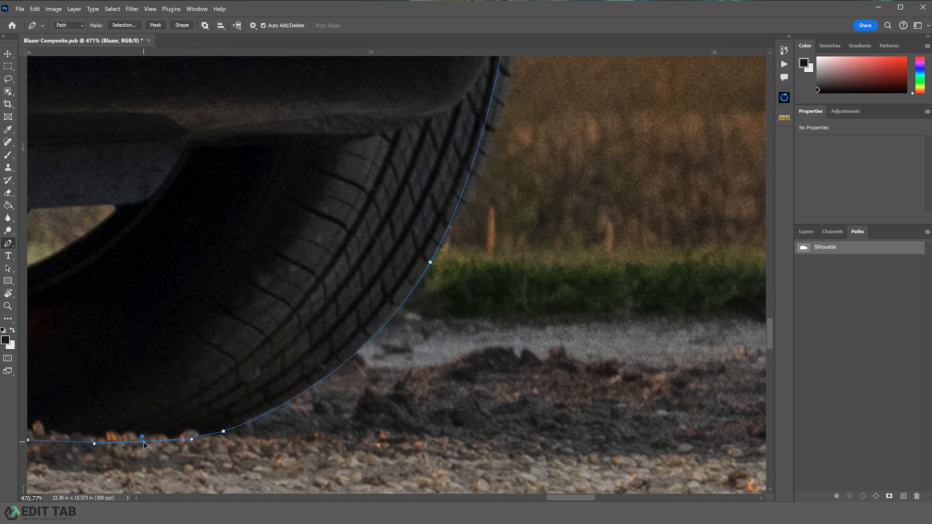
scroll(491, 293, up, 5)
scroll(491, 293, right, 4)
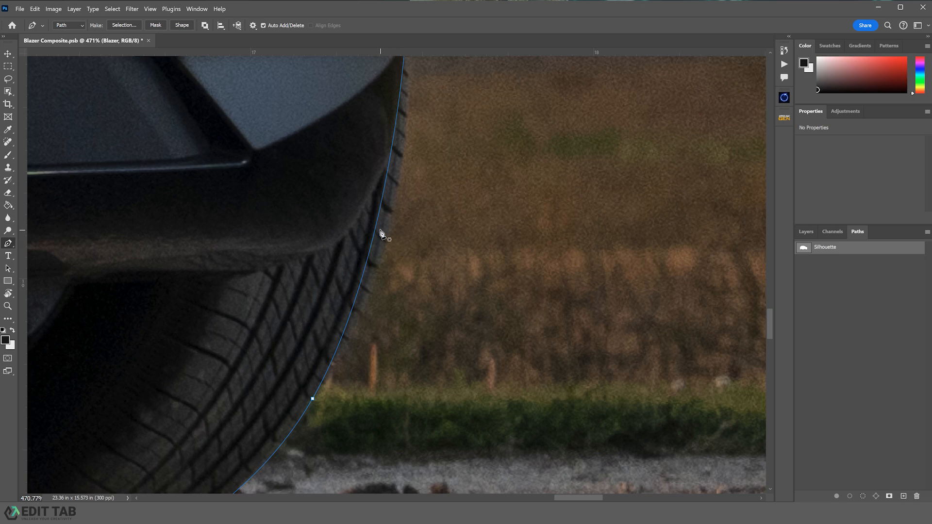
click(377, 225)
drag(378, 226, 389, 226)
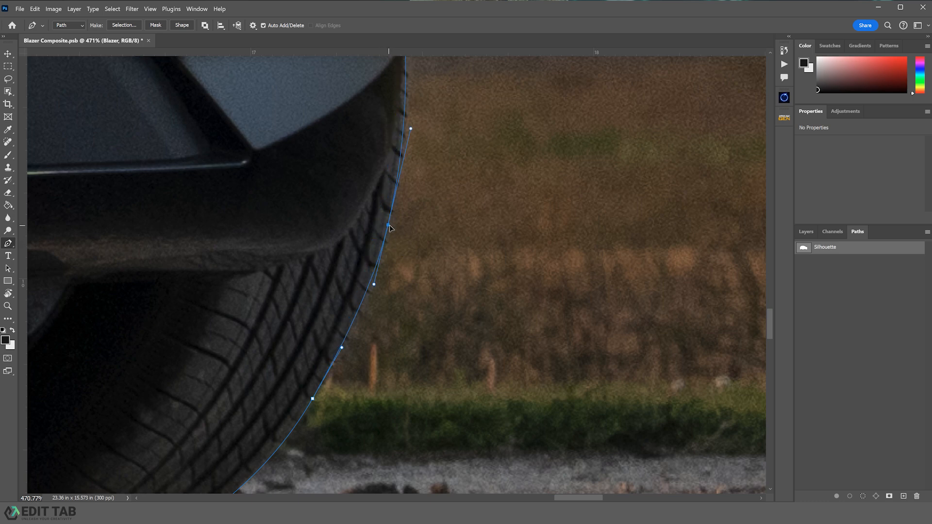
ctrl+click(312, 400)
drag(343, 348, 347, 350)
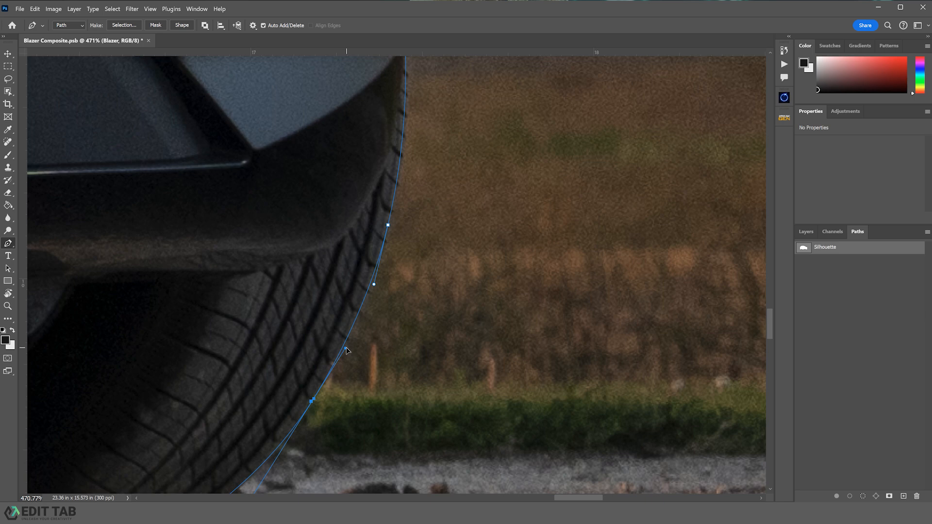
- Refine the path along the front bumper corner with added anchor points
drag(484, 210, 518, 390)
drag(513, 222, 508, 322)
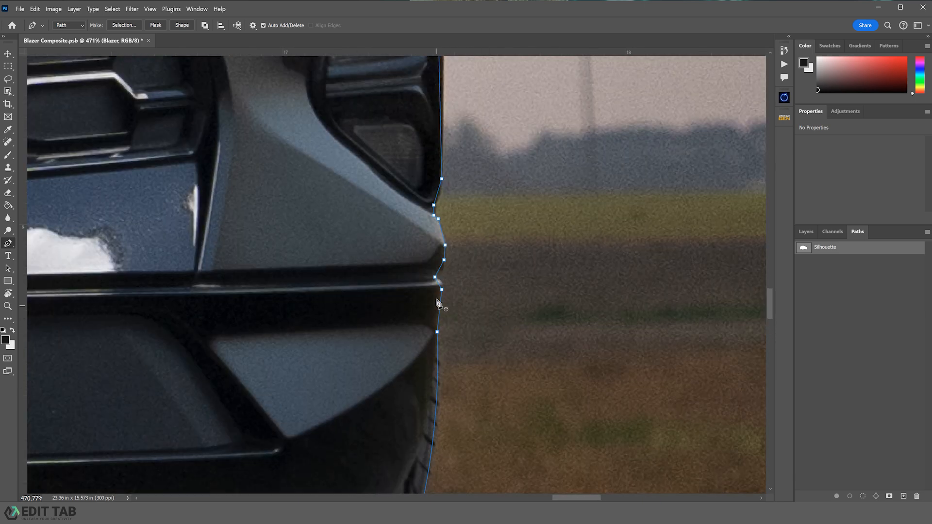
click(440, 282)
click(441, 289)
drag(469, 182, 451, 280)
click(449, 275)
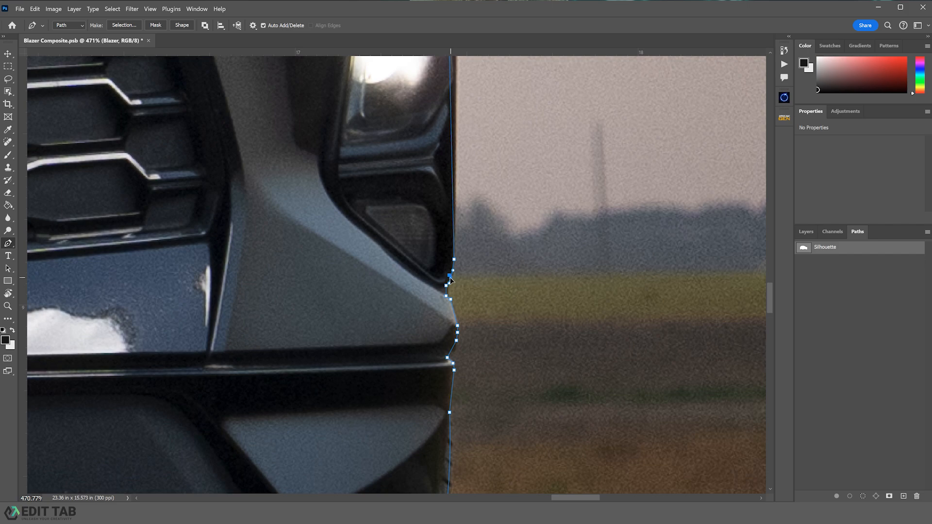
- Add and adjust anchors along the front fender edge beside the headlight
drag(528, 255, 566, 470)
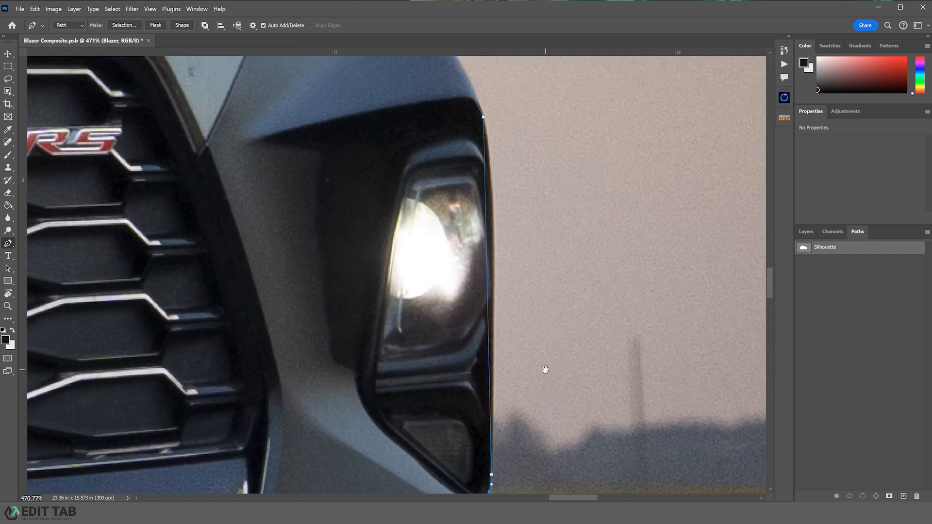
click(490, 215)
drag(492, 217, 493, 221)
scroll(493, 221, up, 5)
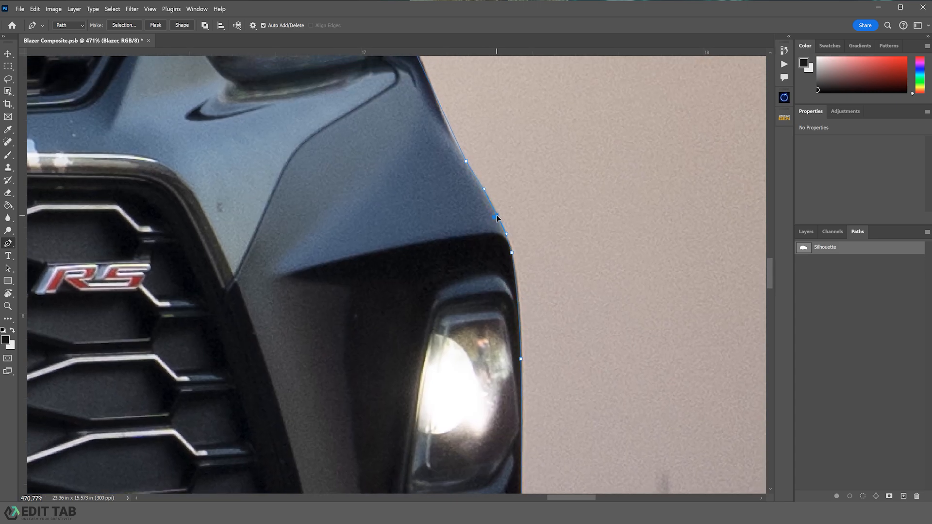
scroll(501, 280, up, 5)
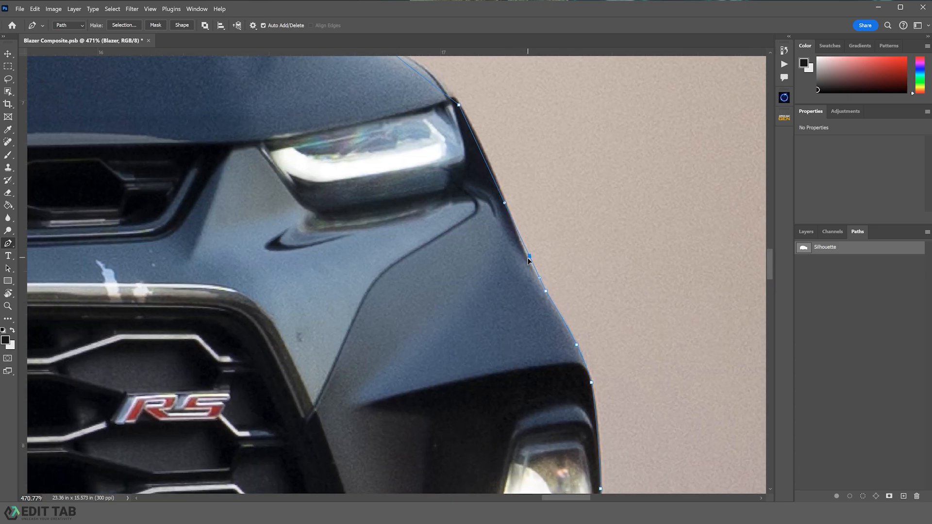
drag(527, 257, 526, 260)
click(489, 170)
drag(489, 172, 533, 306)
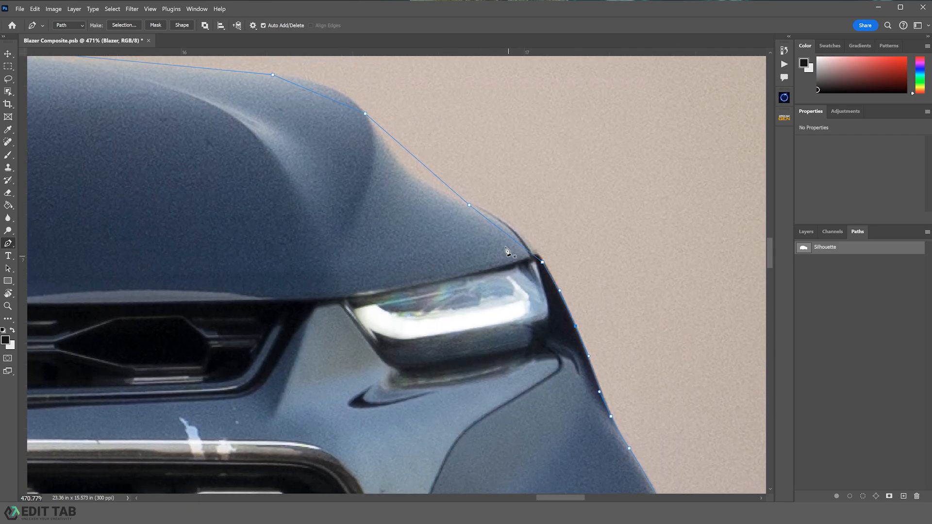
- Adjust anchors and bend segments so the path follows the hood's curved outline
drag(508, 237, 510, 230)
drag(421, 163, 412, 176)
drag(345, 166, 549, 288)
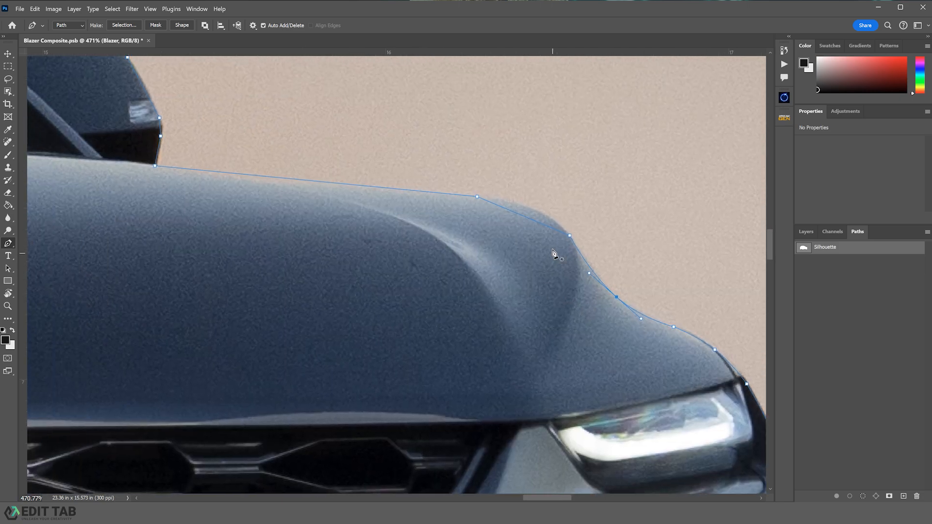
drag(529, 218, 531, 216)
drag(284, 203, 447, 256)
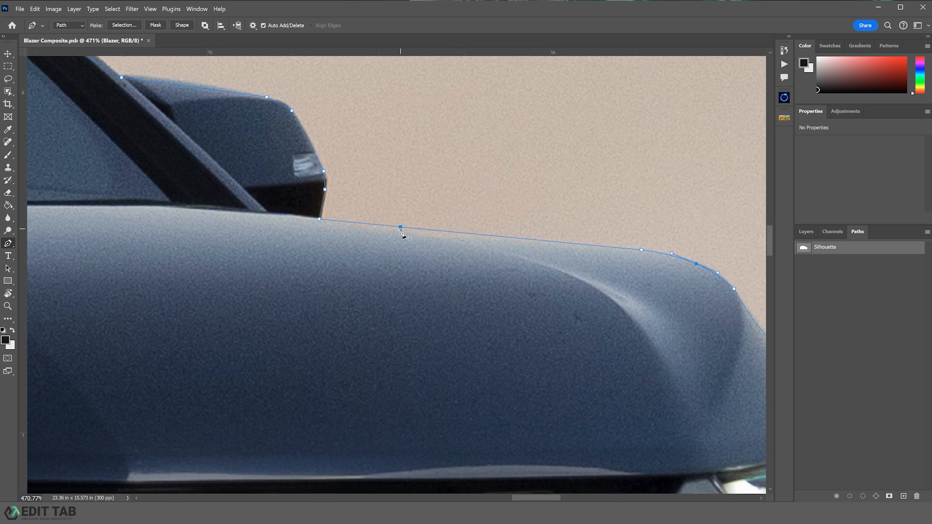
drag(401, 230, 400, 238)
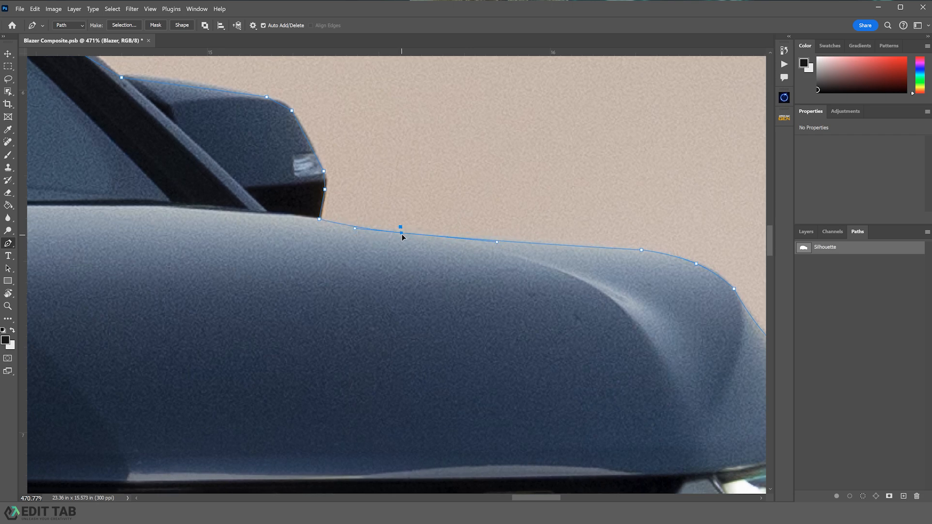
- Refine the path anchors around the side mirror's outer edge
drag(298, 206, 488, 294)
click(514, 268)
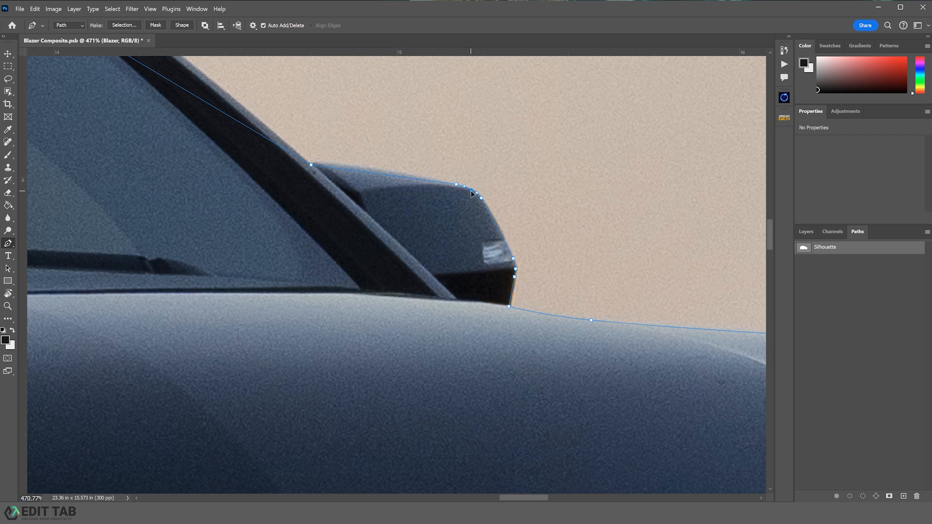
drag(374, 174, 373, 170)
- Add an anchor on the windshield segment and bend it to follow the windshield's curved edge
drag(311, 192, 708, 456)
drag(383, 237, 504, 333)
click(394, 272)
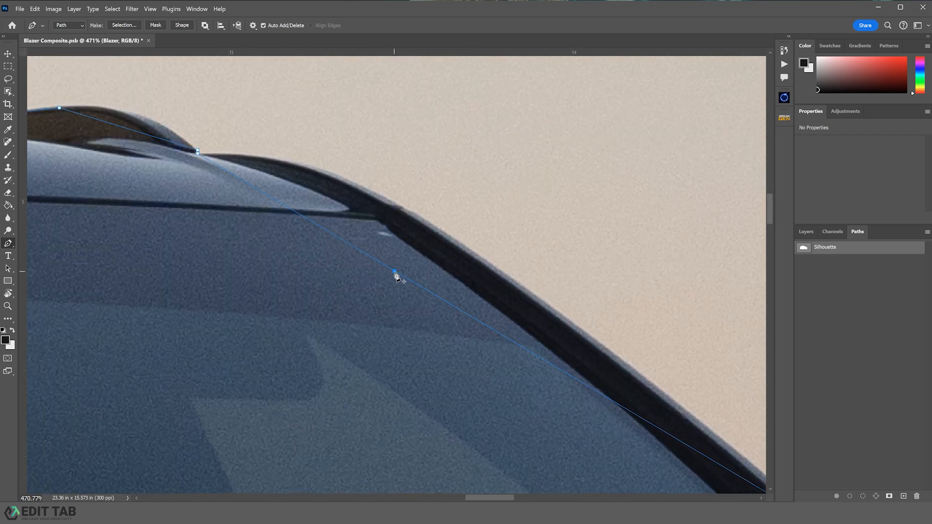
drag(396, 272, 408, 214)
- Add and adjust an anchor along the roof rail base at the top of the windshield
drag(547, 315, 672, 362)
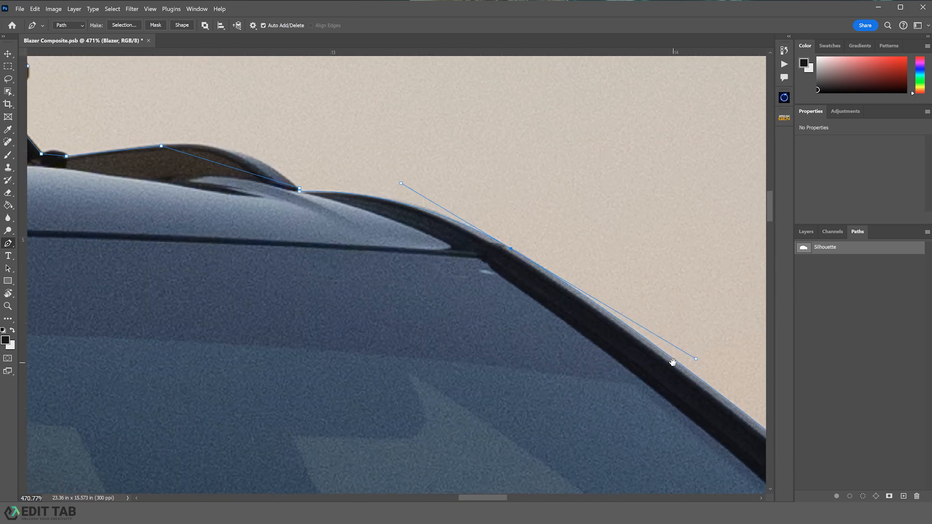
drag(346, 207, 504, 284)
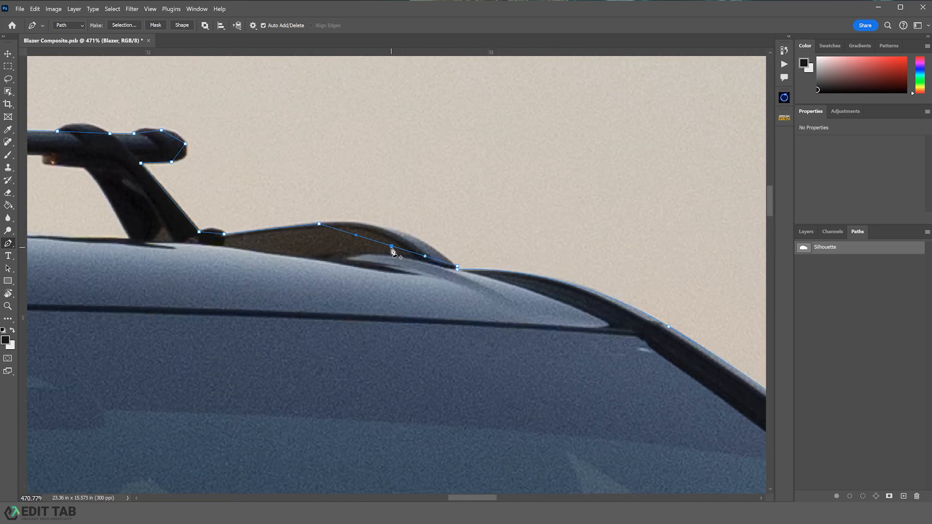
click(397, 238)
drag(398, 239, 394, 232)
- Trace the front roof rack tower and crossbar end cap with anchor points
drag(295, 236, 455, 252)
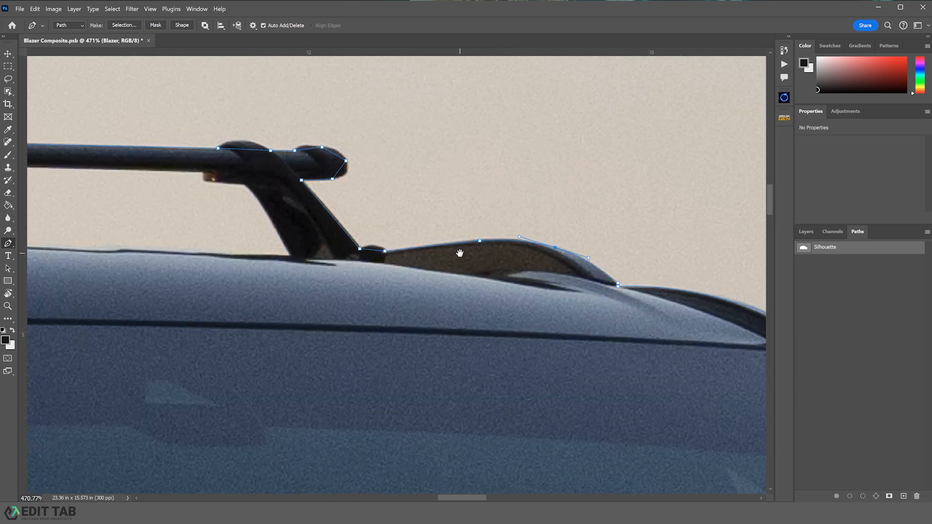
click(377, 247)
click(329, 213)
drag(329, 213, 483, 268)
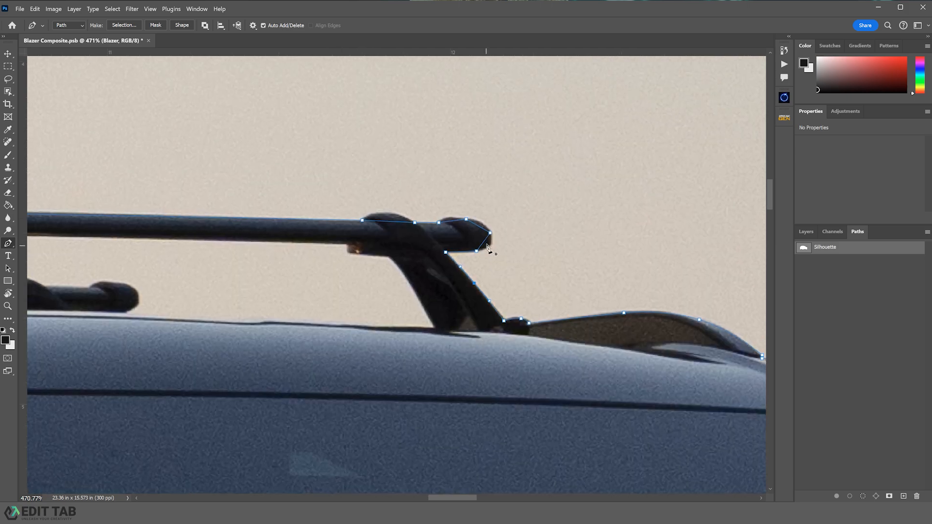
click(485, 239)
click(479, 227)
click(450, 218)
drag(388, 222, 388, 215)
- Outline the far end cap of the front crossbar and its support leg with anchors
drag(217, 226, 558, 269)
drag(371, 243, 650, 244)
click(371, 252)
drag(371, 252, 372, 250)
drag(324, 269, 666, 258)
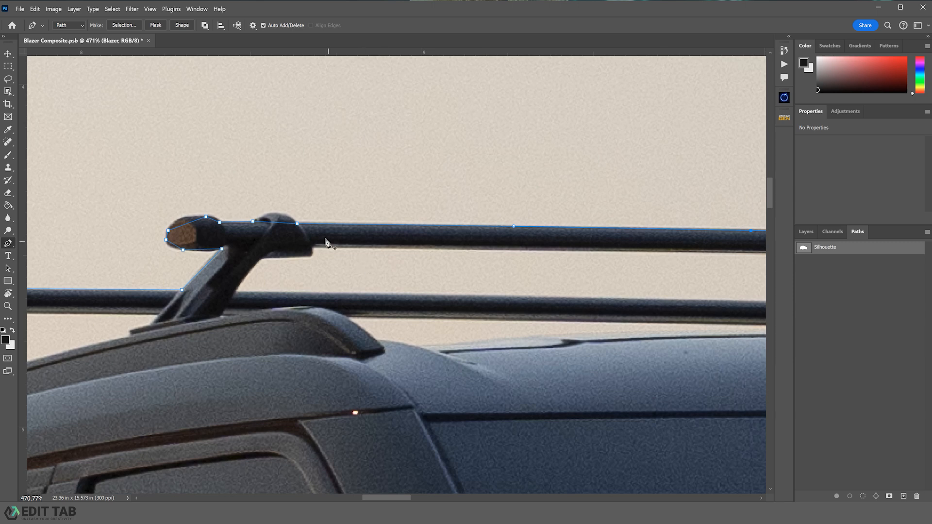
drag(274, 224, 276, 216)
drag(189, 225, 184, 221)
click(213, 219)
drag(206, 248, 207, 248)
click(204, 264)
- Trace the lower crossbar's end cap with a series of anchor points
drag(473, 303, 311, 290)
click(317, 248)
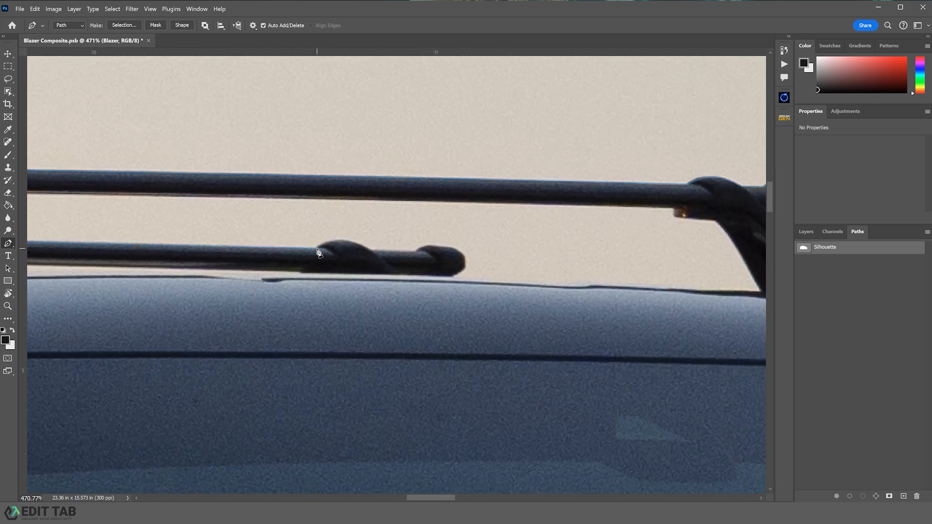
click(370, 252)
click(415, 253)
click(442, 248)
click(463, 257)
click(453, 277)
scroll(459, 278, right, 5)
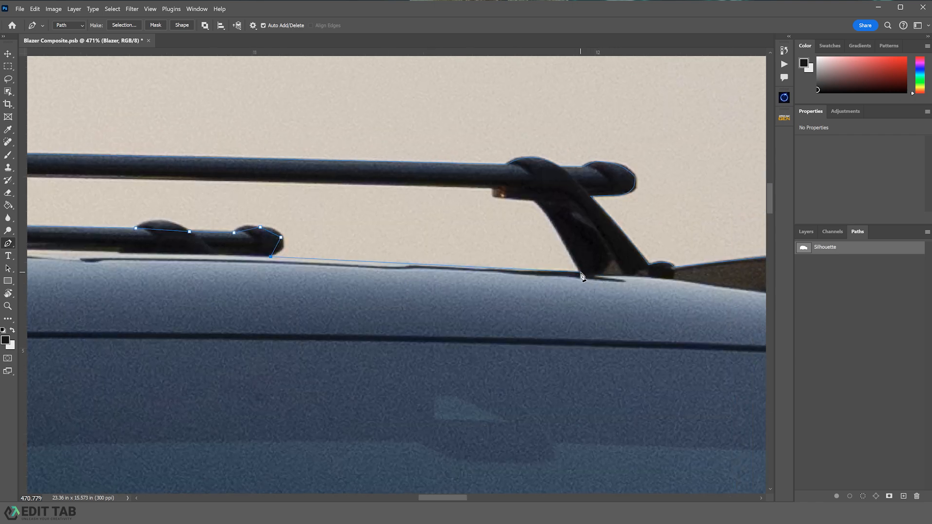
- Outline the rear crossbar's support tower and the underside of the crossbar
click(581, 272)
click(533, 200)
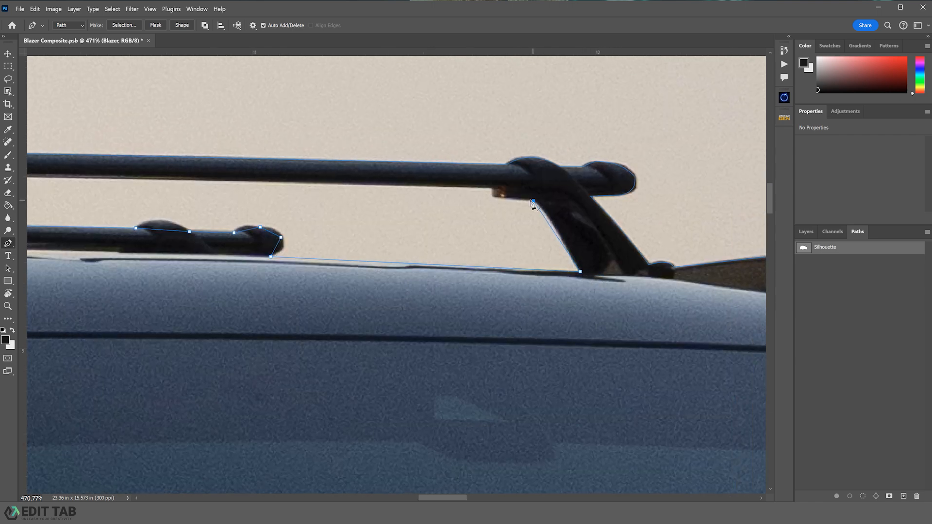
click(501, 198)
click(492, 188)
drag(295, 180, 688, 238)
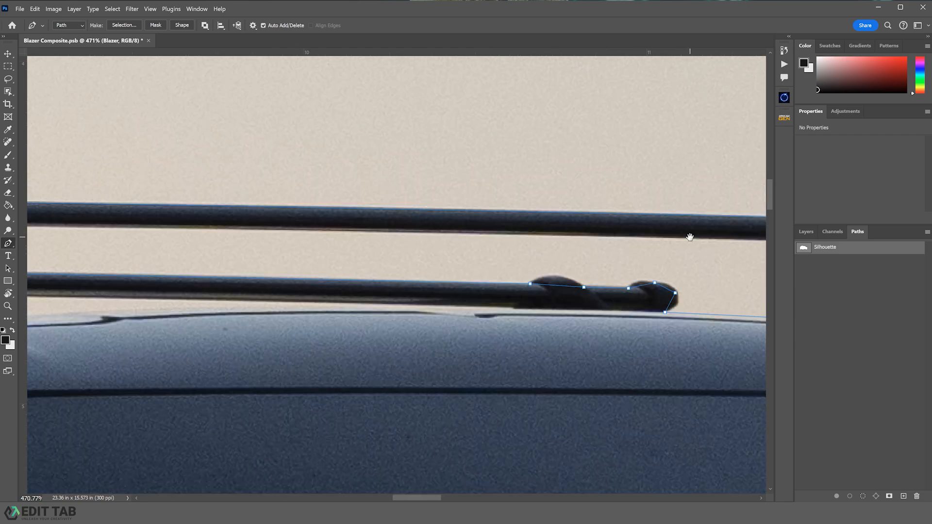
drag(332, 234, 651, 239)
click(167, 230)
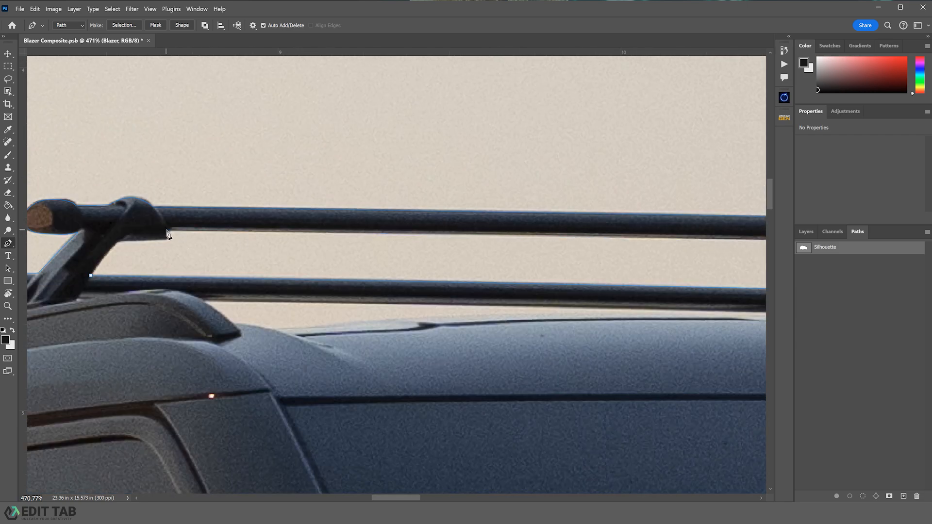
click(165, 238)
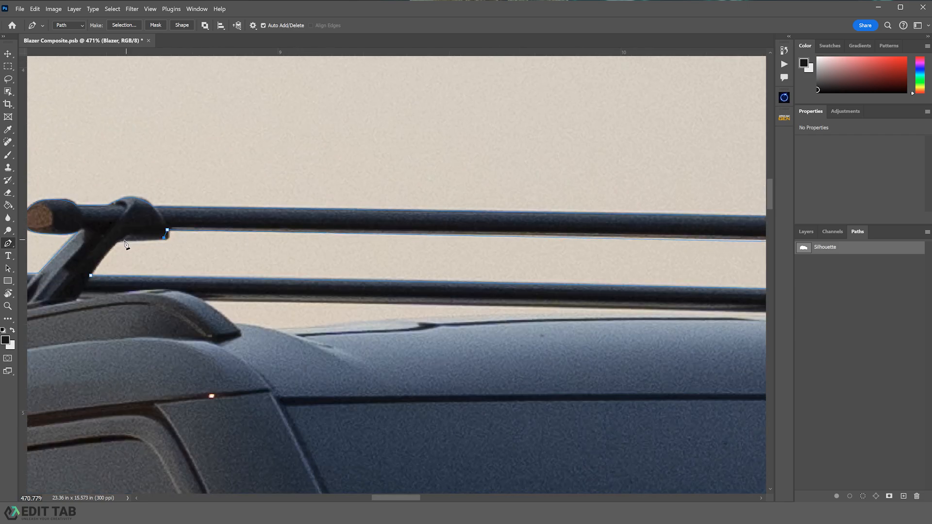
click(91, 276)
- Refine anchors around the crossbar bumps, end cap and support leg to hug their edges
drag(524, 304, 263, 263)
click(262, 264)
drag(641, 282, 391, 260)
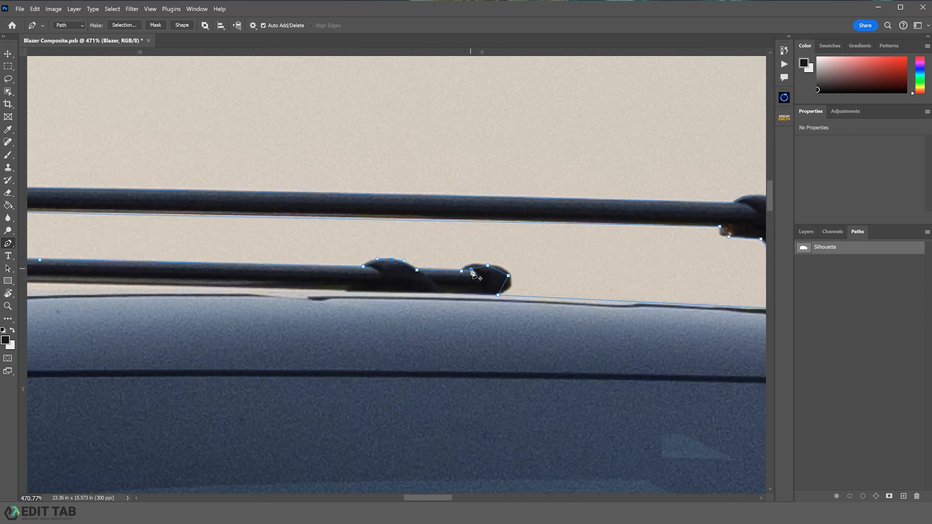
drag(471, 269, 470, 266)
click(499, 272)
drag(504, 283, 509, 288)
drag(592, 303, 333, 291)
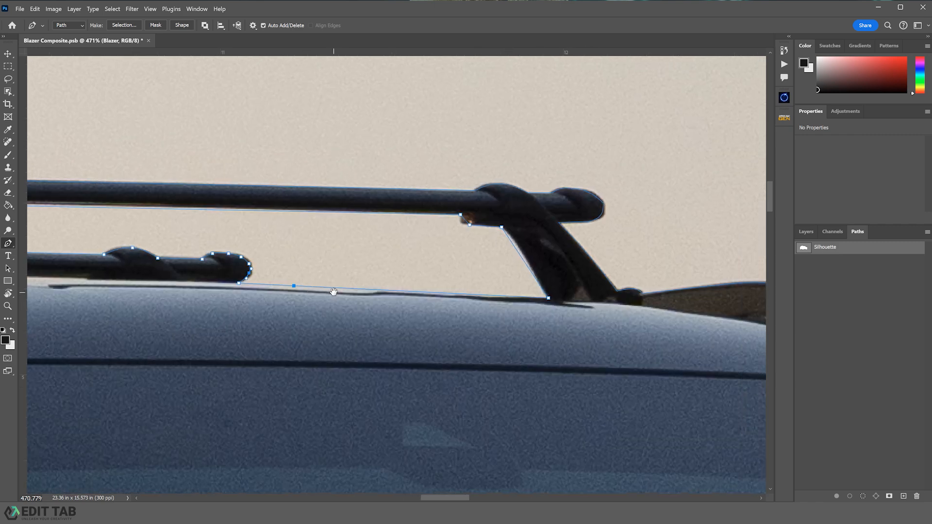
click(517, 250)
drag(516, 251, 519, 250)
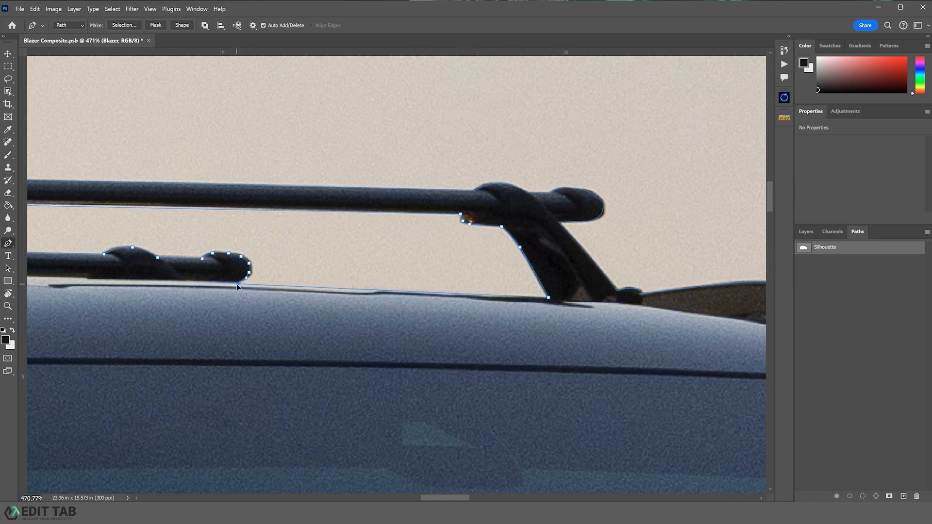
drag(224, 256, 467, 318)
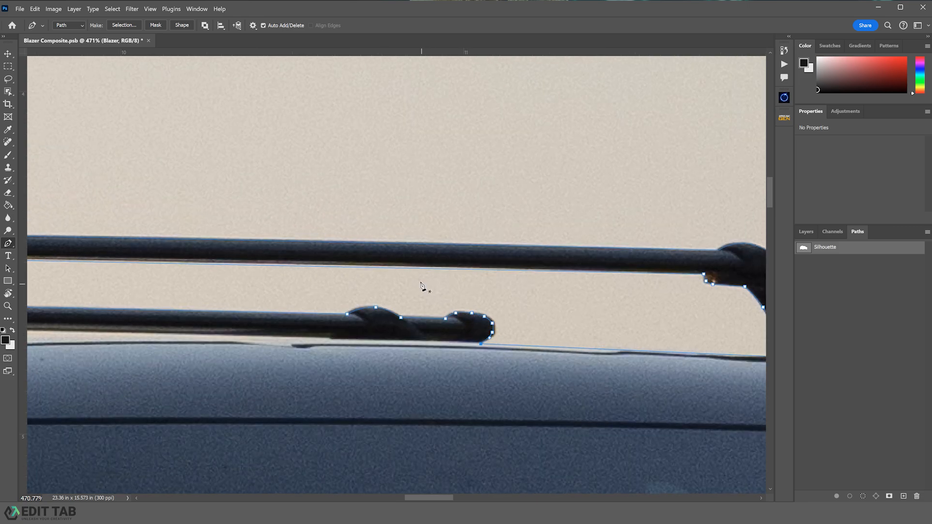
drag(379, 271, 379, 268)
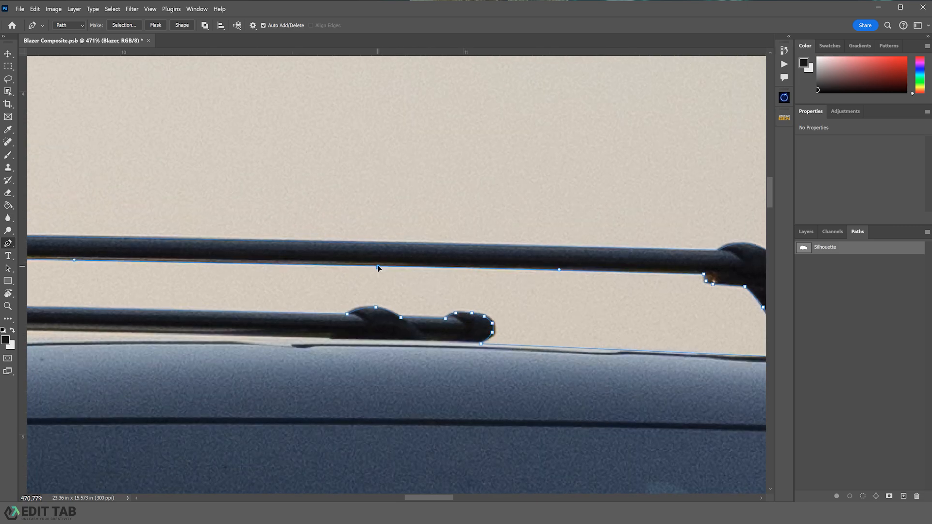
- Trace the roof rail edge beneath the crossbars and bend its segments to match the roofline
drag(281, 278, 732, 301)
drag(256, 293, 588, 294)
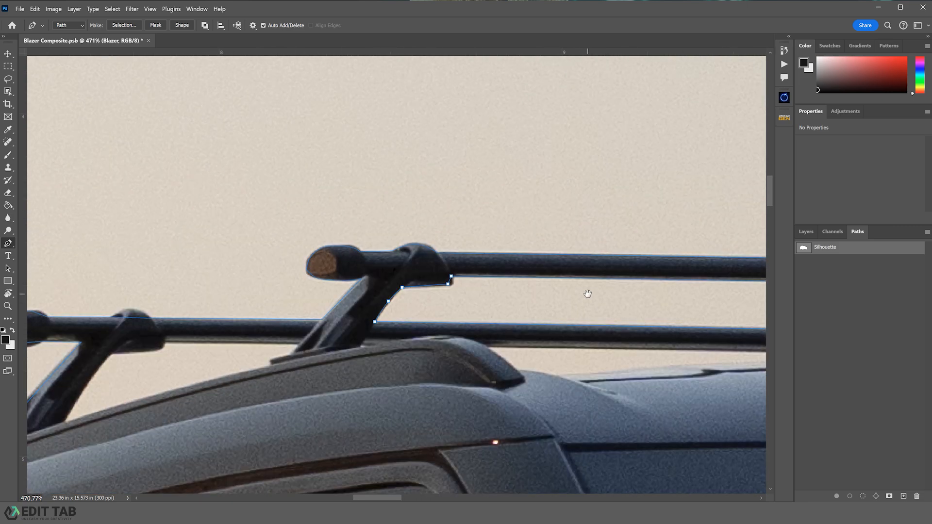
drag(405, 335, 208, 298)
drag(703, 317, 523, 308)
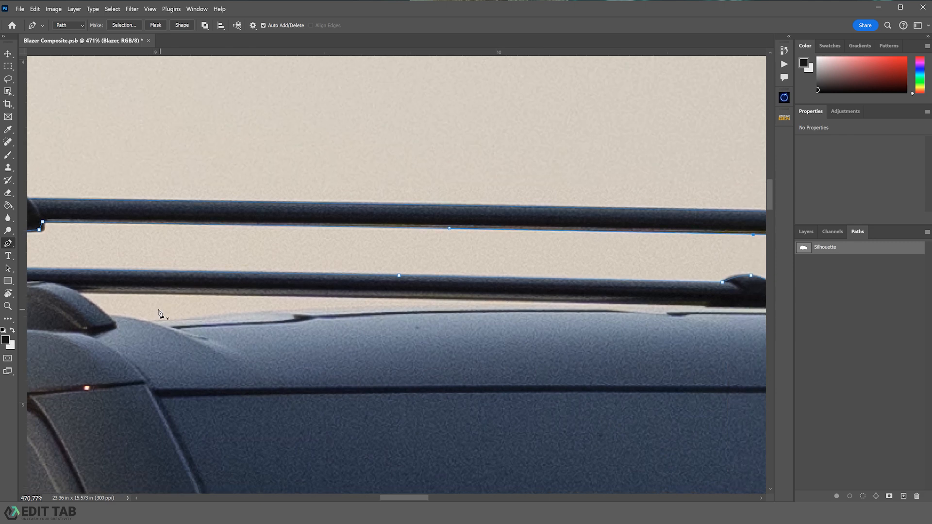
click(78, 291)
click(107, 315)
click(150, 321)
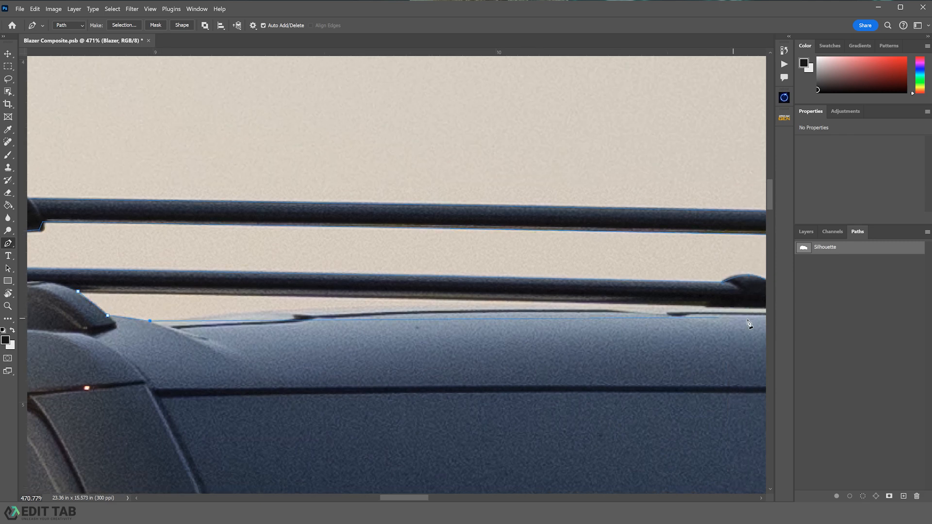
click(711, 308)
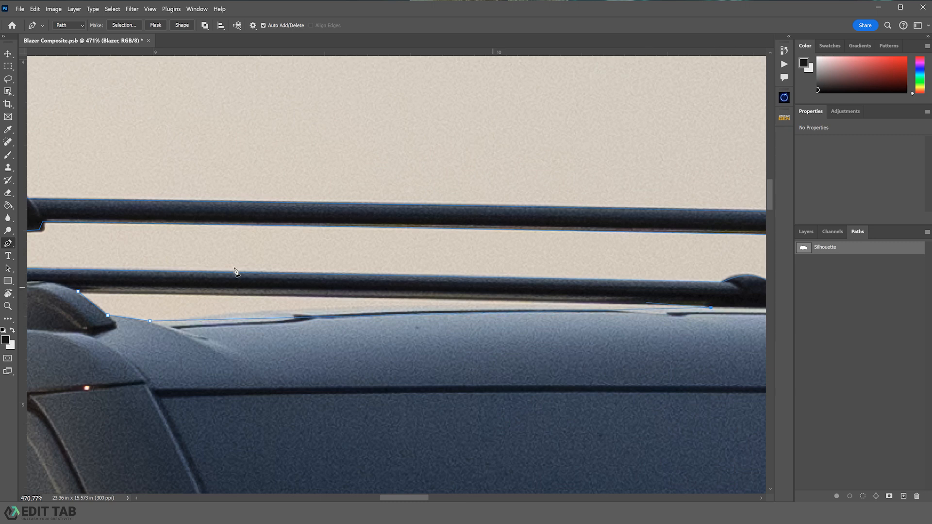
click(77, 293)
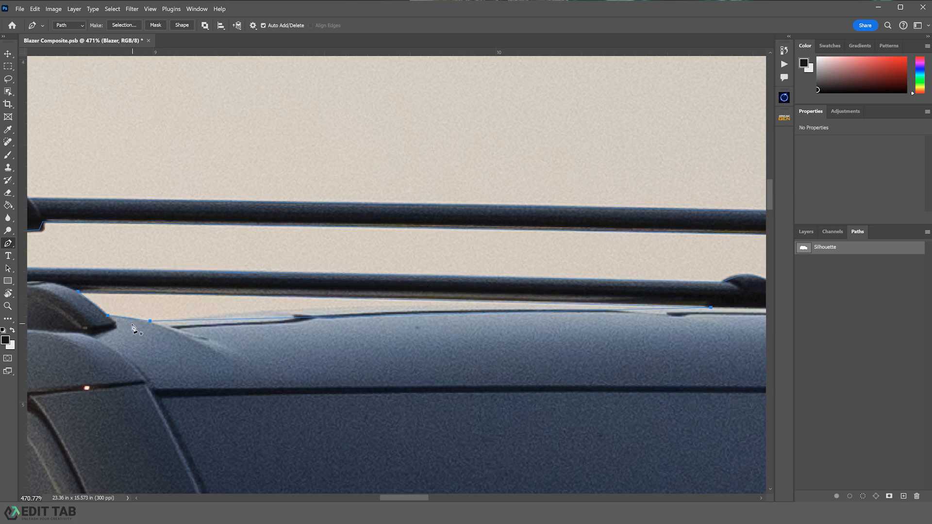
click(129, 317)
drag(362, 316, 365, 313)
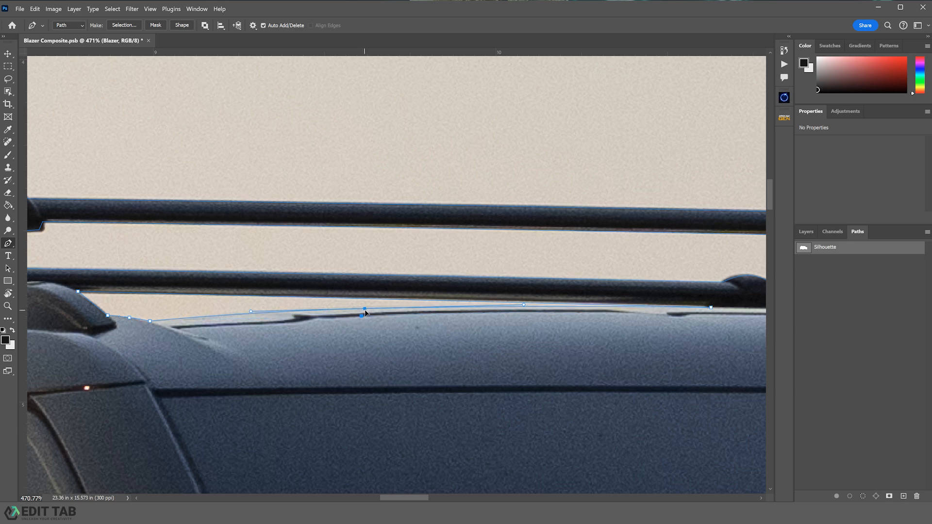
drag(463, 302, 466, 303)
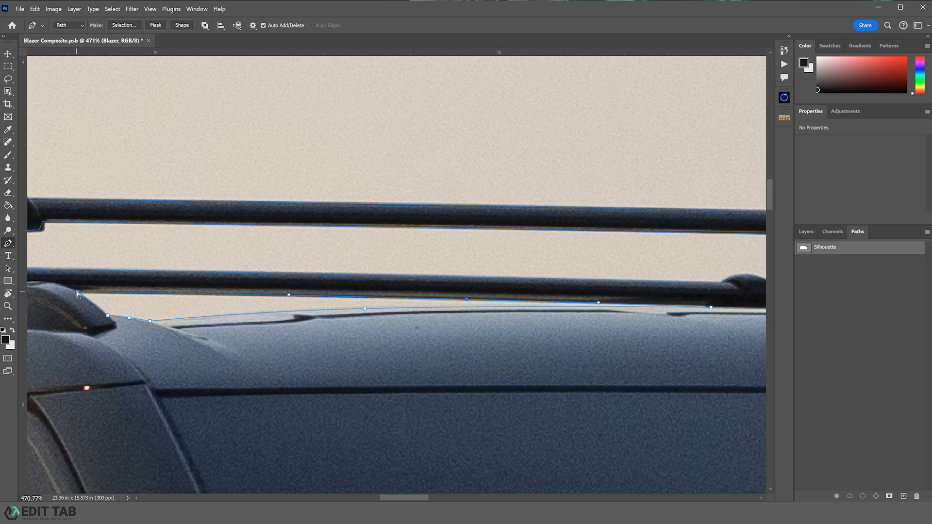
- Trace the rear roof rack towers and crossbar ends with anchor points
click(93, 305)
drag(363, 291, 467, 320)
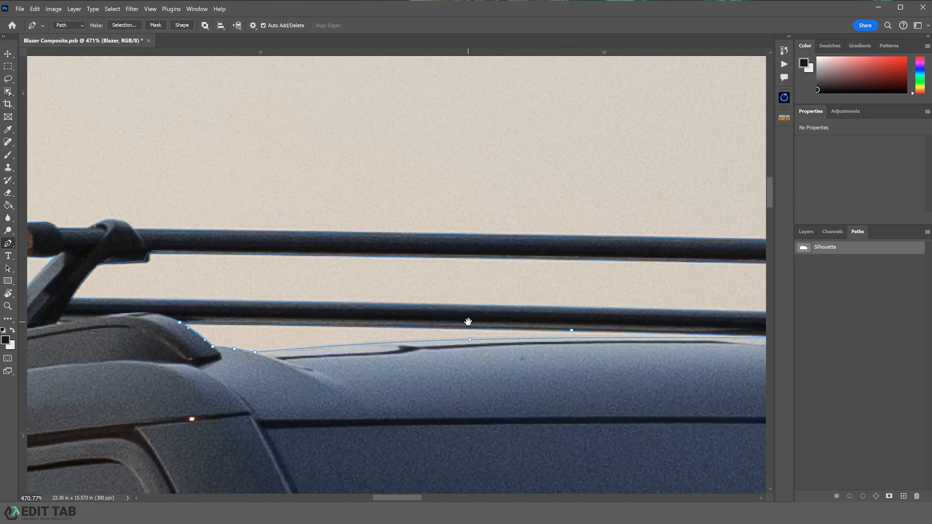
drag(274, 299, 607, 326)
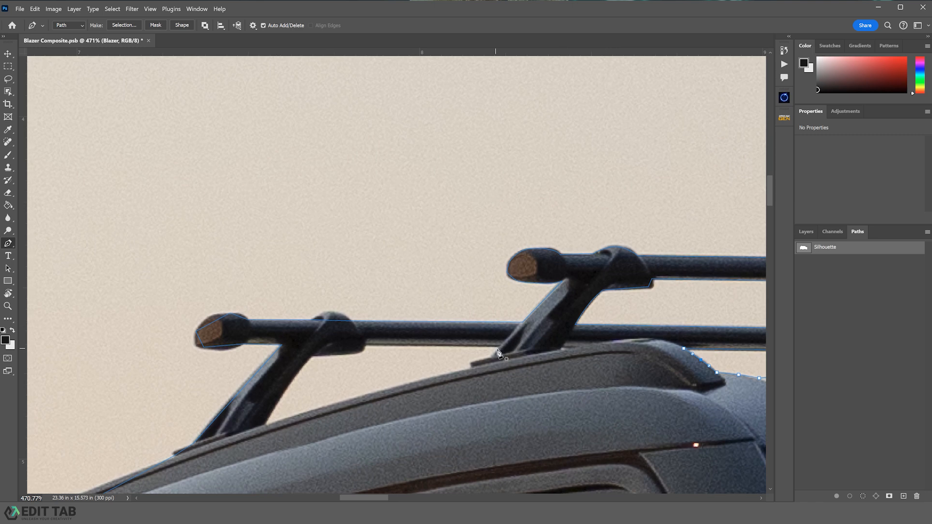
click(365, 346)
click(347, 353)
click(265, 425)
click(472, 367)
click(499, 348)
drag(289, 389, 288, 387)
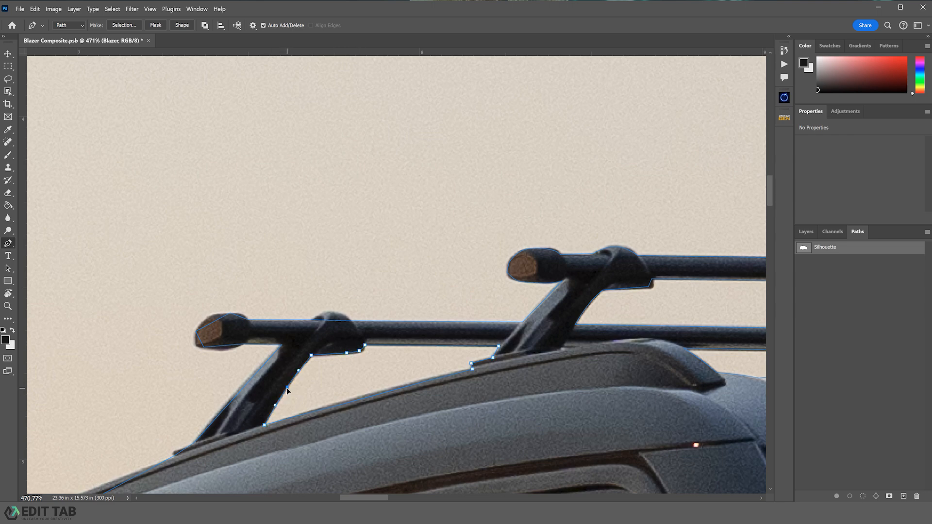
click(384, 393)
- Refine anchors around the rearmost crossbar end cap
drag(285, 343, 452, 295)
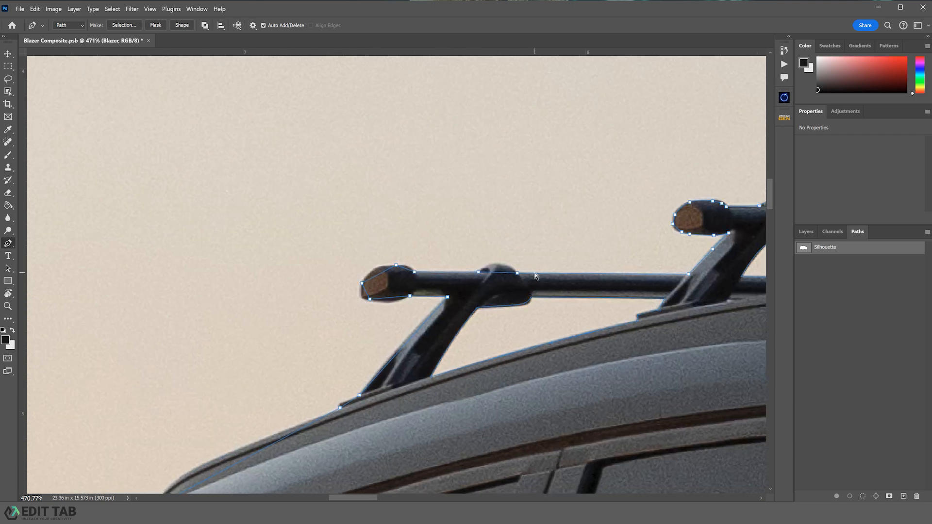
drag(501, 273, 500, 266)
click(380, 274)
drag(381, 274, 365, 298)
click(406, 269)
- Bend the roof edge segment above the rear pillar to follow its curve and add an anchor
drag(327, 370, 528, 194)
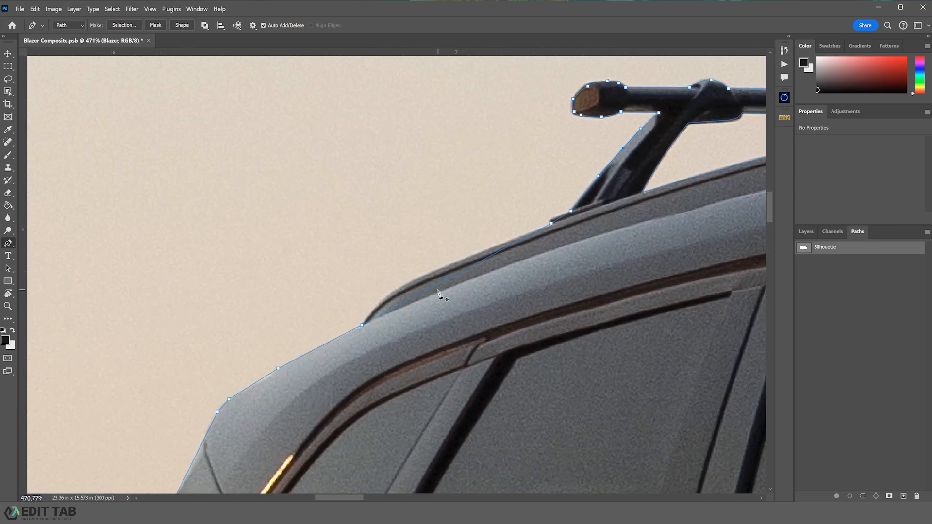
drag(431, 289, 411, 285)
key(ctrl+z)
drag(413, 300, 403, 286)
click(558, 219)
- Add anchors along the rear spoiler and D-pillar edge
drag(378, 283, 556, 177)
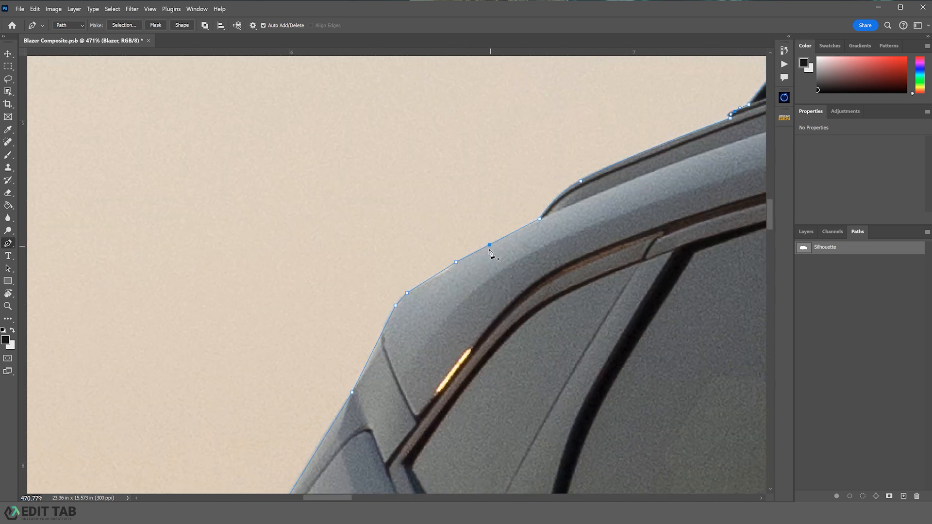
click(441, 272)
drag(443, 272, 562, 121)
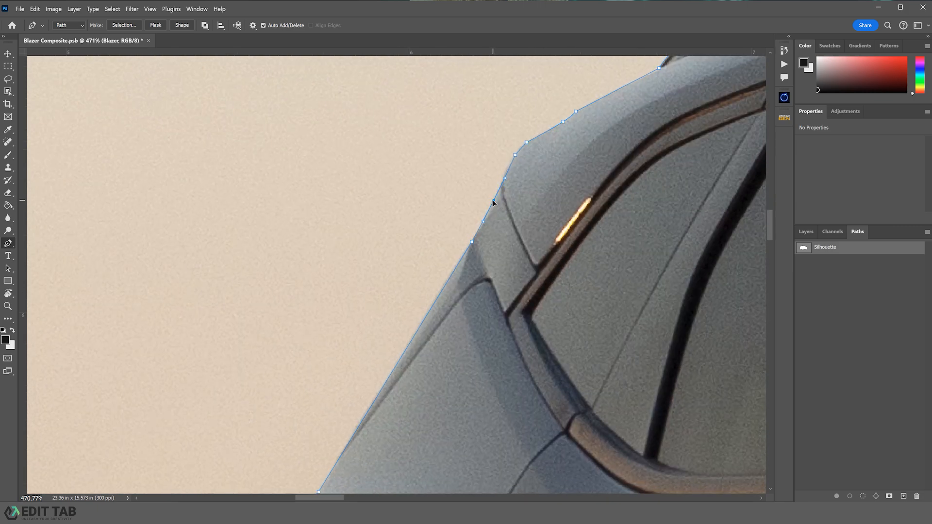
click(493, 201)
click(520, 150)
drag(481, 262, 546, 164)
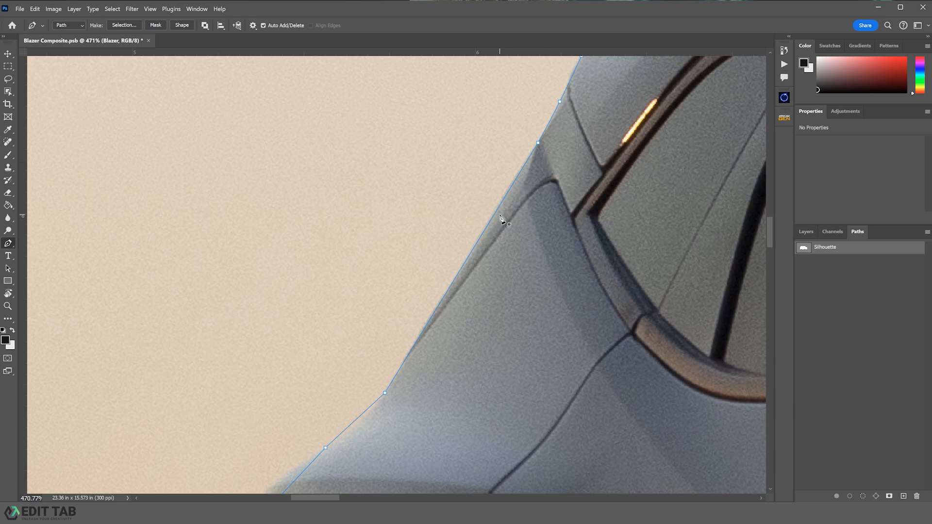
- Adjust anchors along the rear quarter panel edge beside the taillight
drag(418, 352, 551, 210)
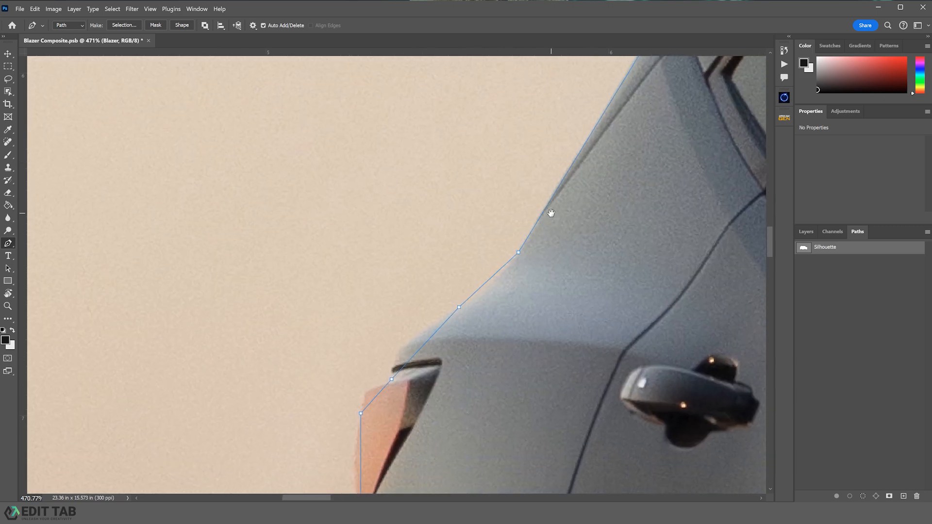
drag(494, 275, 494, 280)
drag(418, 351, 506, 196)
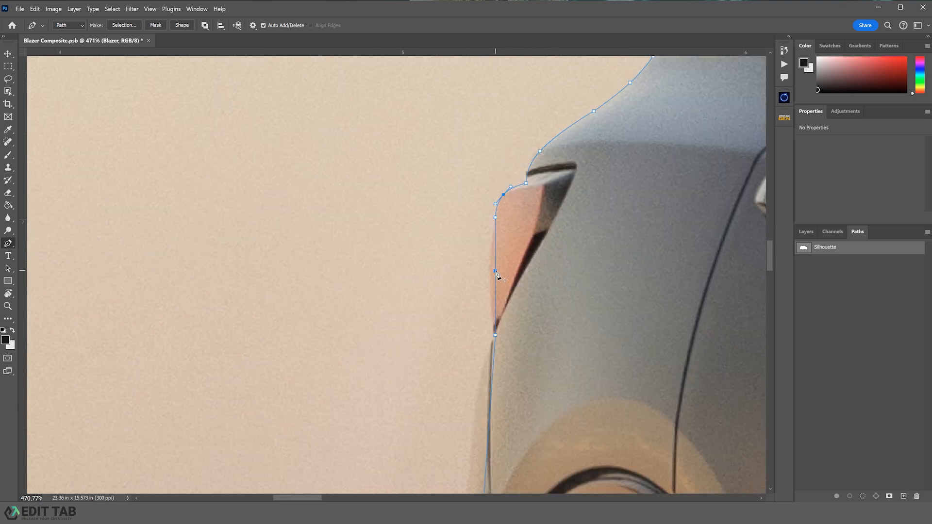
drag(495, 271, 493, 270)
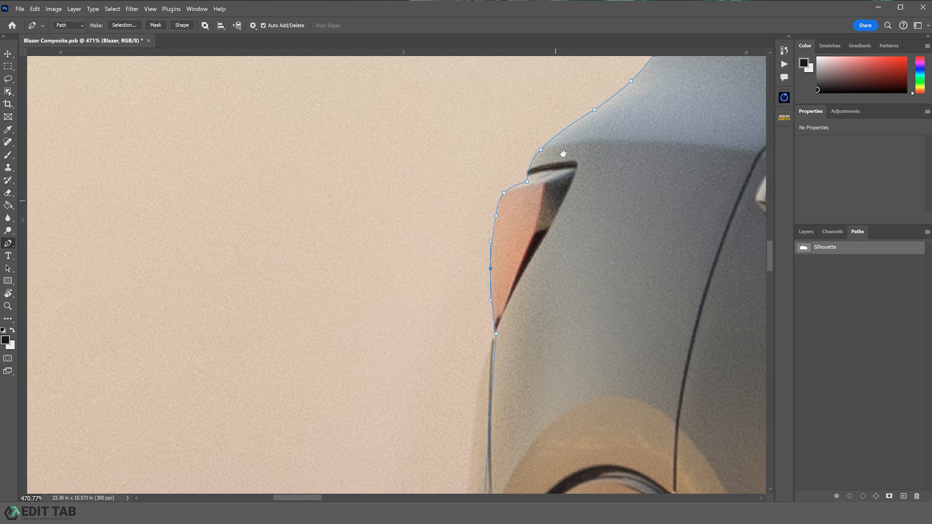
- Refine the anchors around the taillight's outer edge
drag(502, 407, 567, 180)
drag(542, 336, 528, 324)
drag(542, 175, 539, 175)
drag(553, 354, 577, 151)
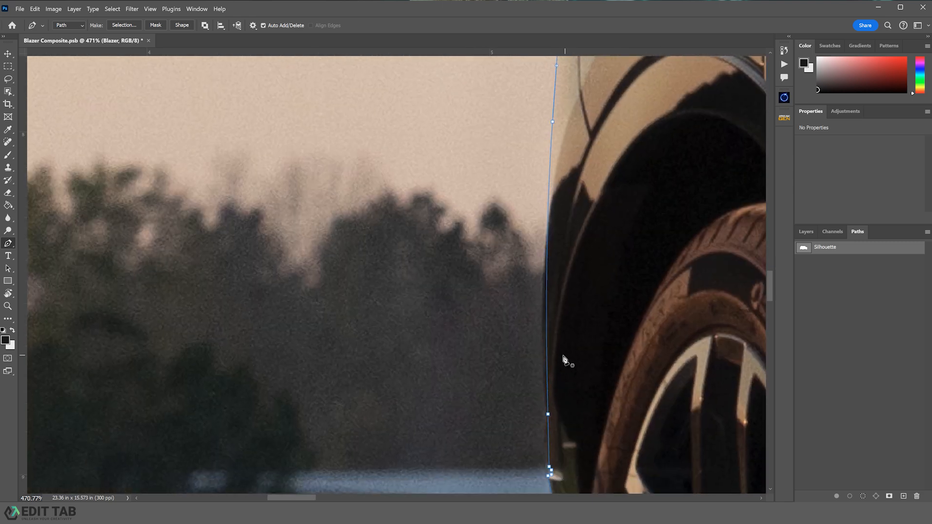
- Add and bend anchors along the rear bumper's lower edge down toward the rear tire
click(546, 321)
drag(546, 321, 542, 320)
drag(577, 401, 583, 201)
click(555, 240)
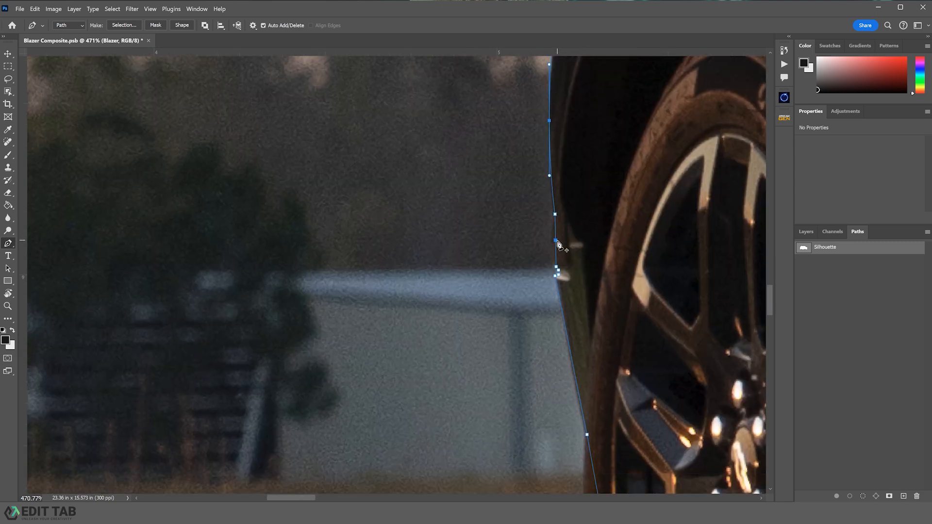
drag(556, 241, 554, 241)
- Add curved anchors following the rear tire's outer edge down toward the ground
click(569, 348)
drag(596, 344, 578, 111)
drag(621, 389, 572, 248)
click(565, 296)
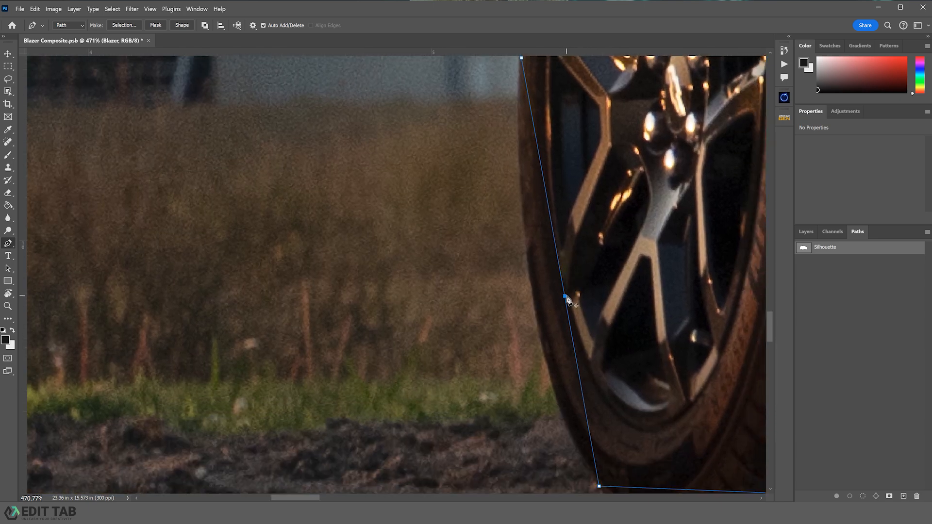
drag(564, 295, 536, 319)
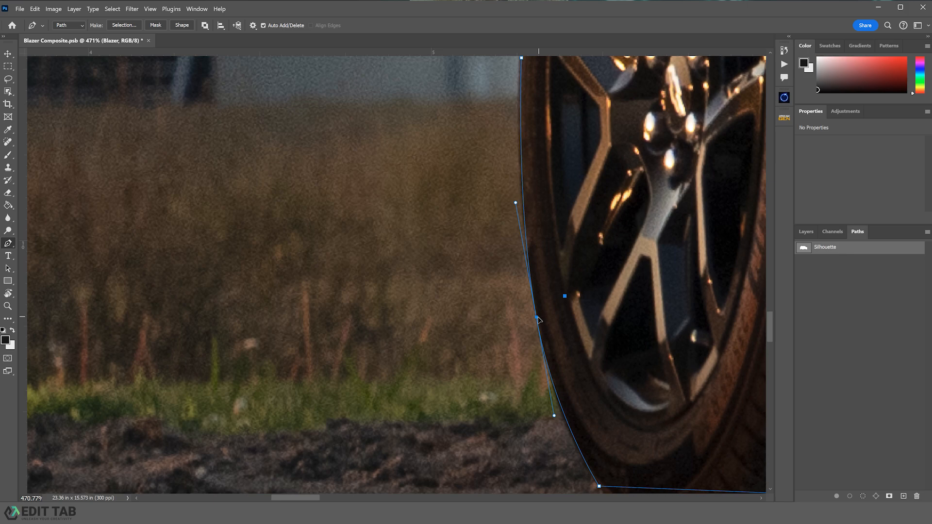
click(572, 435)
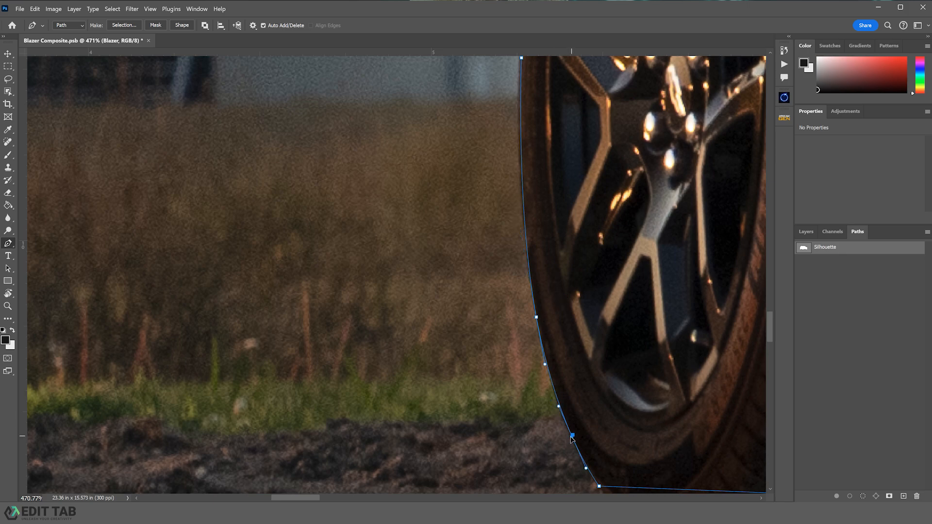
click(521, 167)
drag(638, 359, 447, 165)
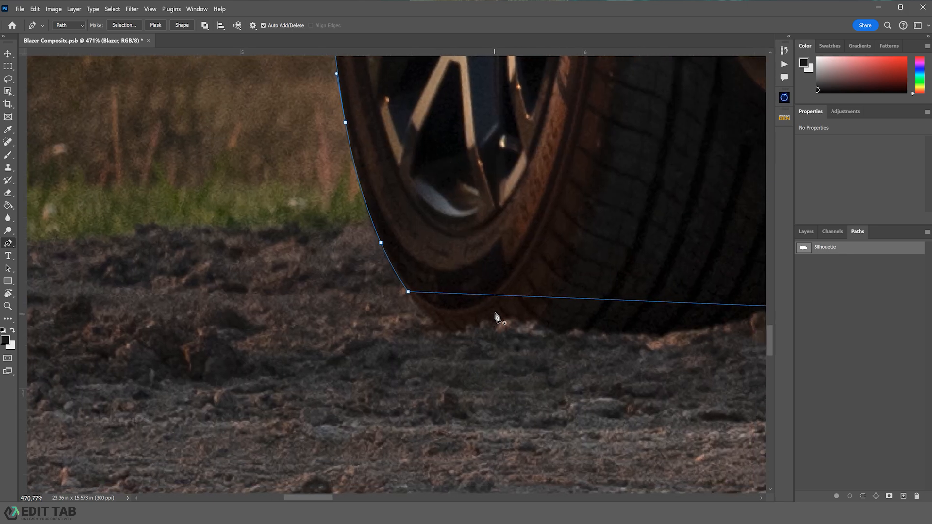
- Bend the path along the rear tire's bottom and add anchors up its front edge to the rocker panel
click(503, 295)
ctrl+drag(503, 295, 483, 342)
drag(681, 329, 567, 328)
drag(675, 298, 452, 307)
click(466, 212)
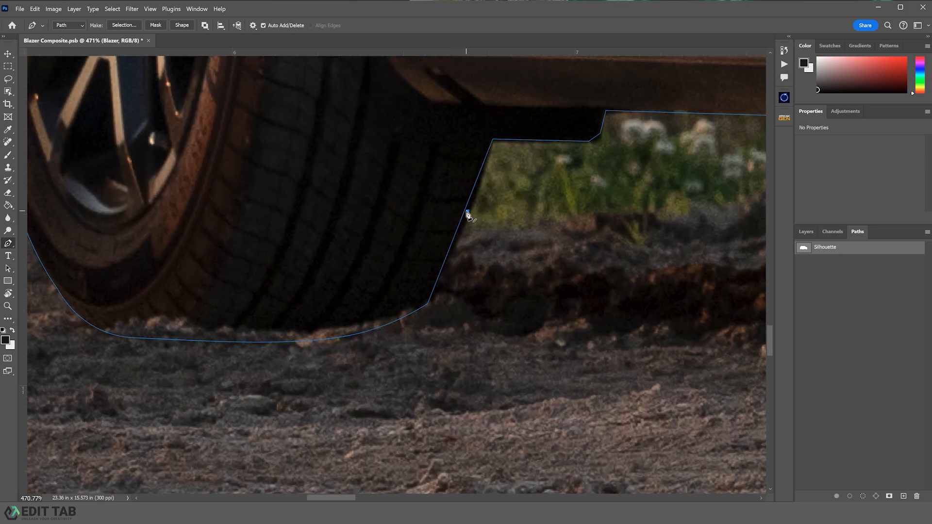
drag(467, 212, 470, 212)
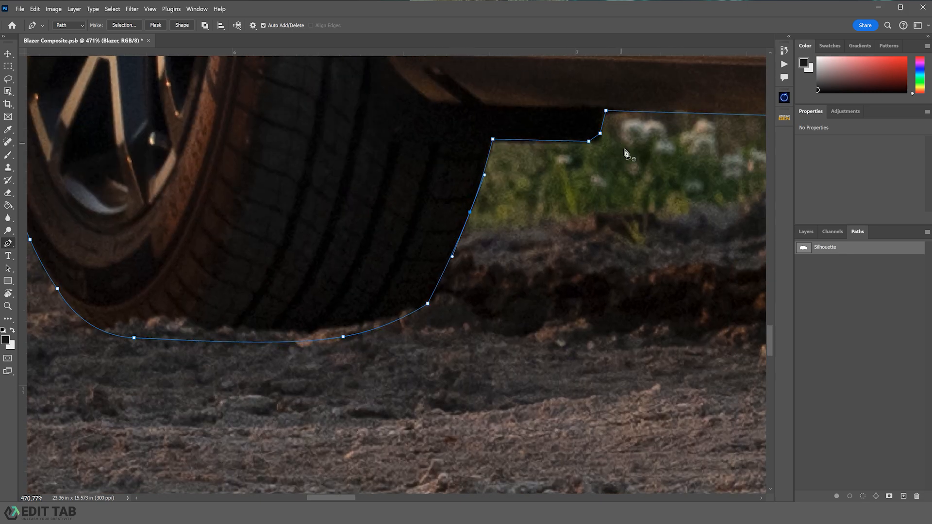
drag(617, 144, 224, 215)
click(478, 223)
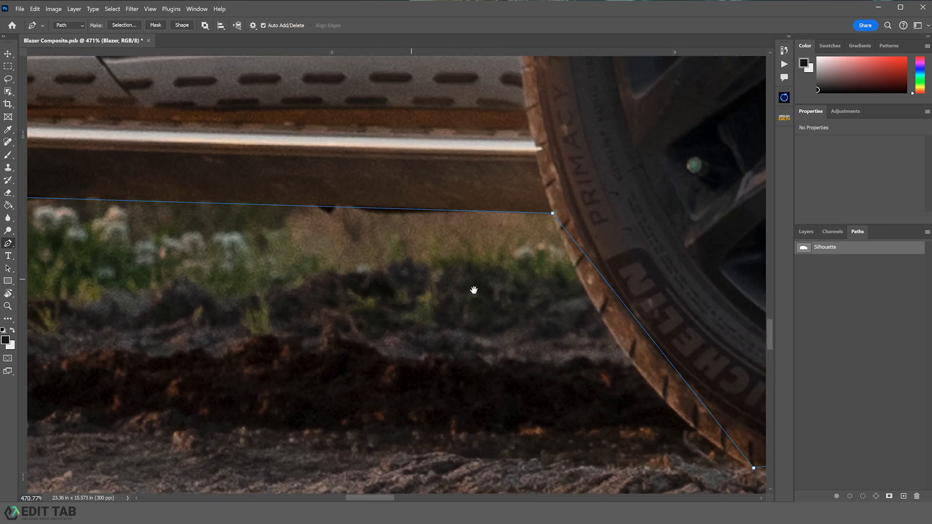
- Curve the path down the front tire's rear edge and along its ground contact with added anchors
drag(473, 289, 355, 177)
drag(443, 190, 454, 275)
click(441, 242)
drag(441, 242, 431, 276)
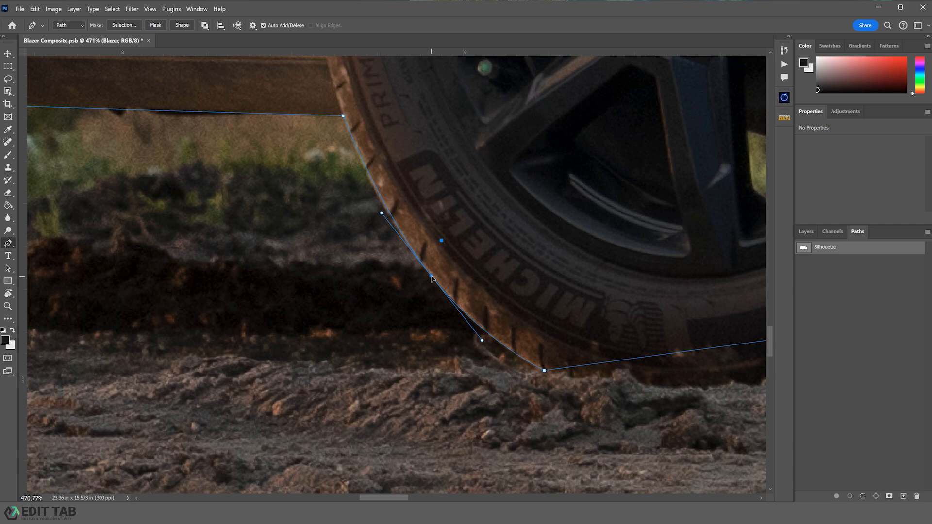
click(381, 196)
drag(557, 281, 200, 249)
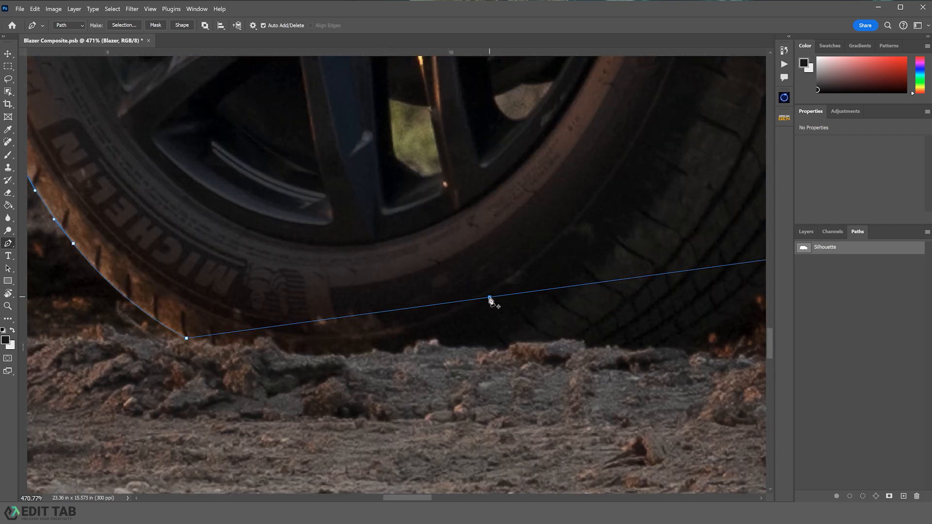
click(467, 301)
drag(465, 301, 463, 356)
scroll(432, 354, right, 3)
click(502, 316)
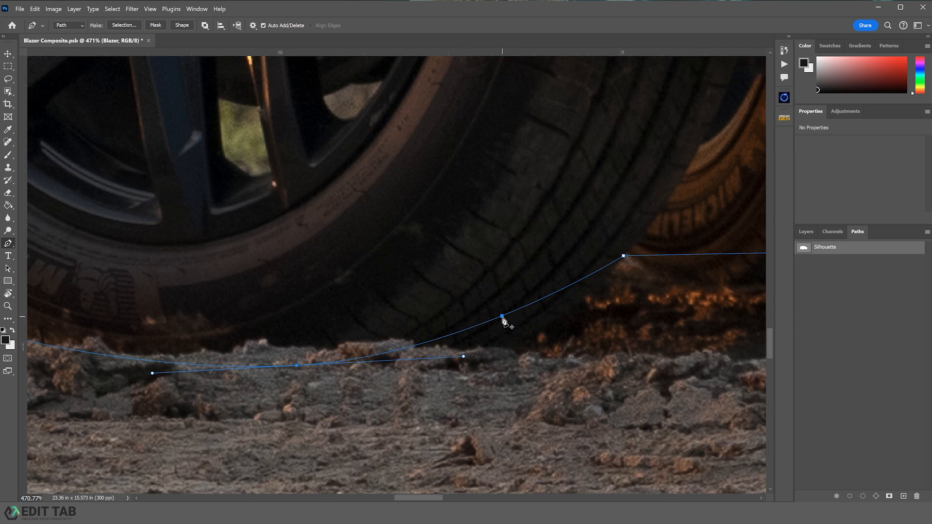
drag(502, 316, 509, 342)
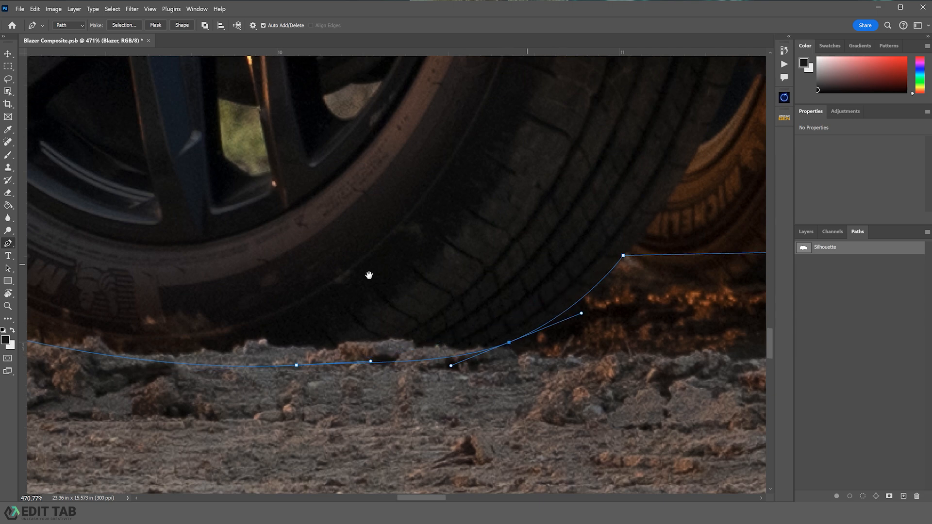
- Trace a closed subpath around the see-through gap between the front wheel's spokes and refine its anchors
drag(369, 275, 682, 403)
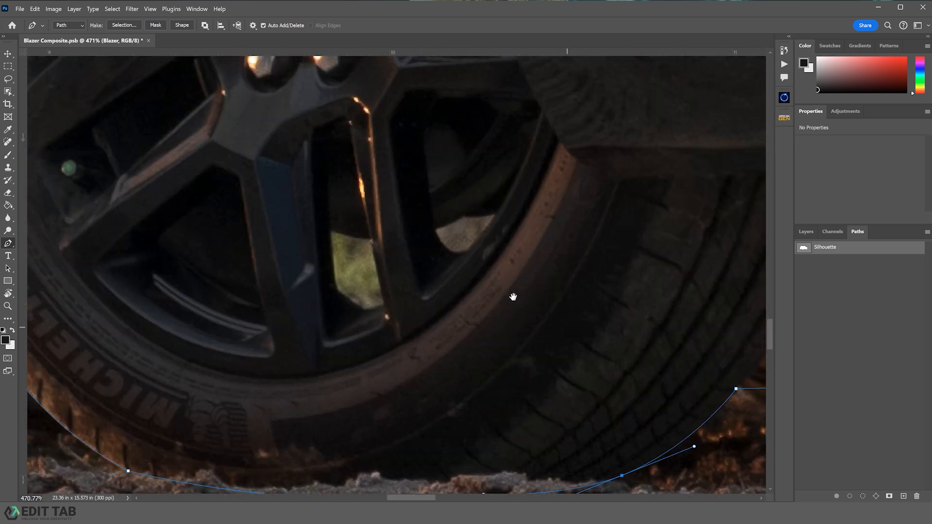
click(386, 305)
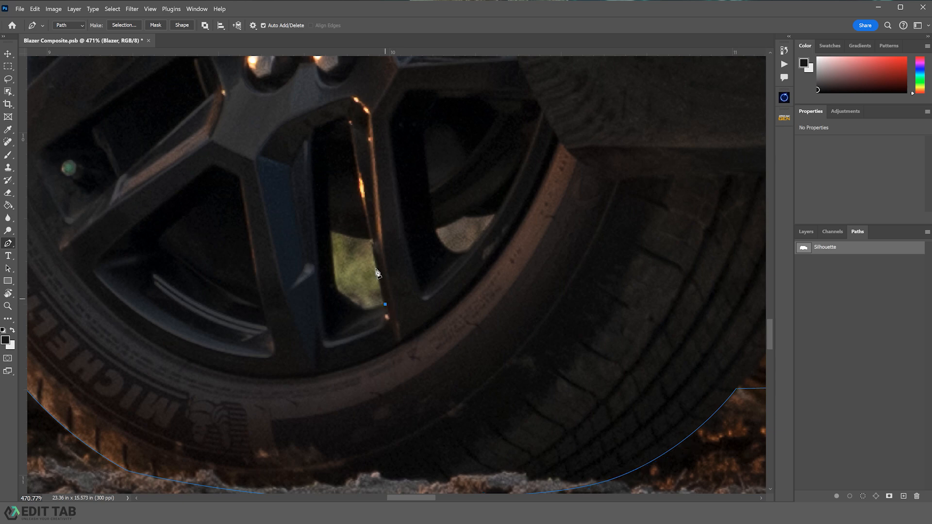
click(371, 237)
click(330, 231)
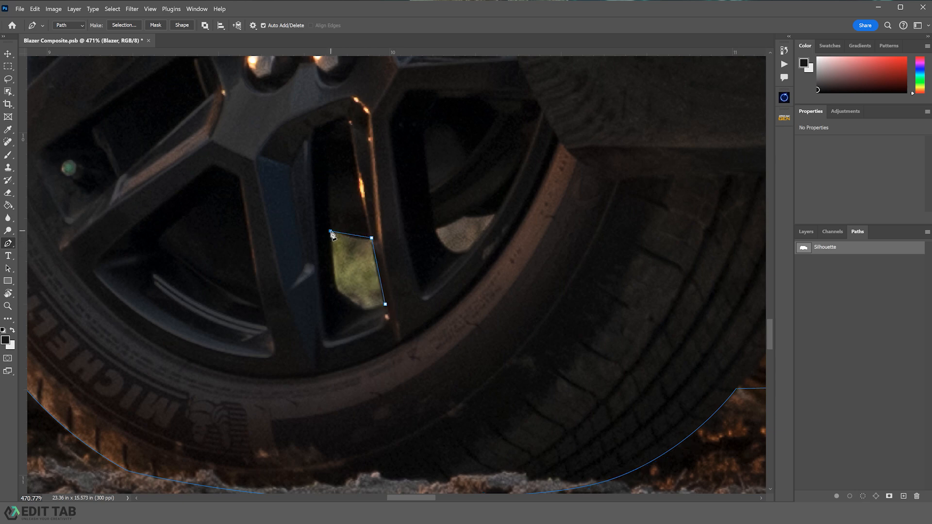
click(336, 284)
click(350, 295)
drag(350, 295, 348, 300)
click(353, 236)
click(377, 263)
ctrl+click(378, 267)
drag(436, 233, 319, 245)
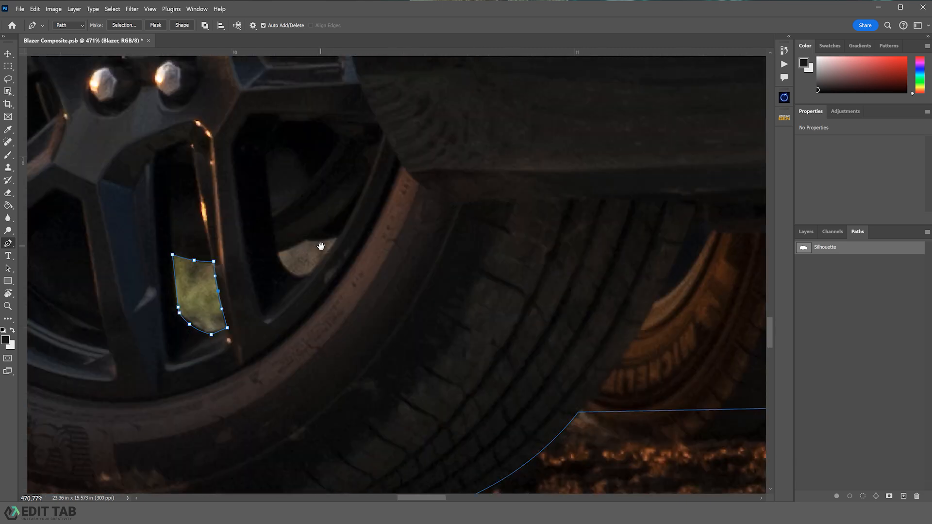
- Bend the path along the bottom of the tires under the vehicle and add anchors
drag(579, 305, 235, 280)
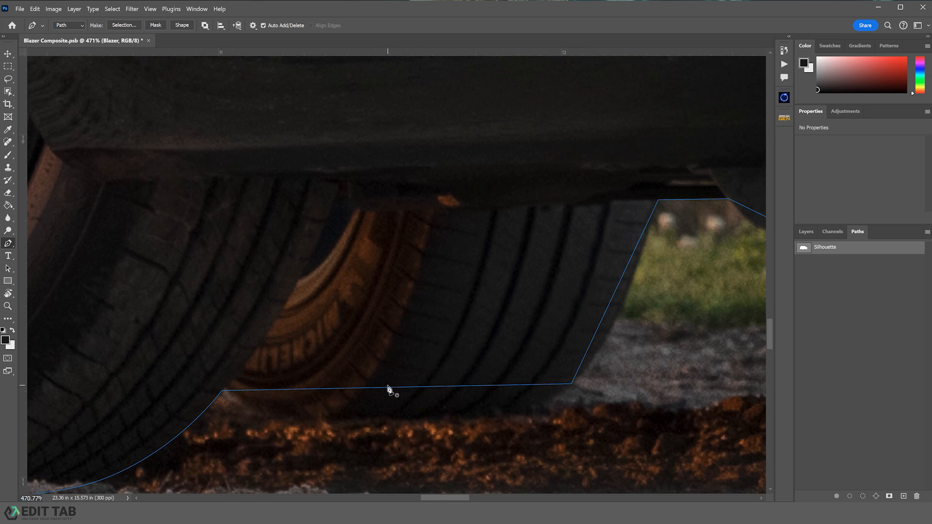
drag(386, 389, 381, 428)
click(287, 418)
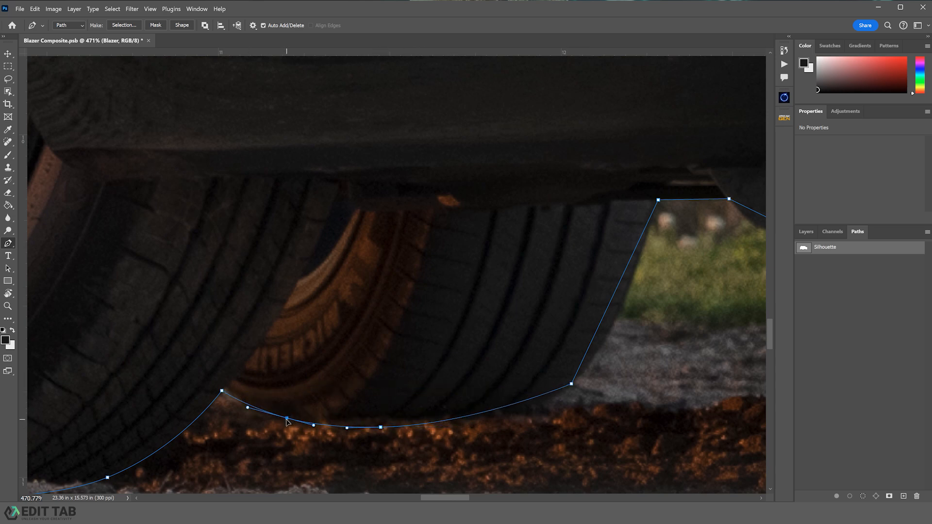
drag(531, 399, 530, 404)
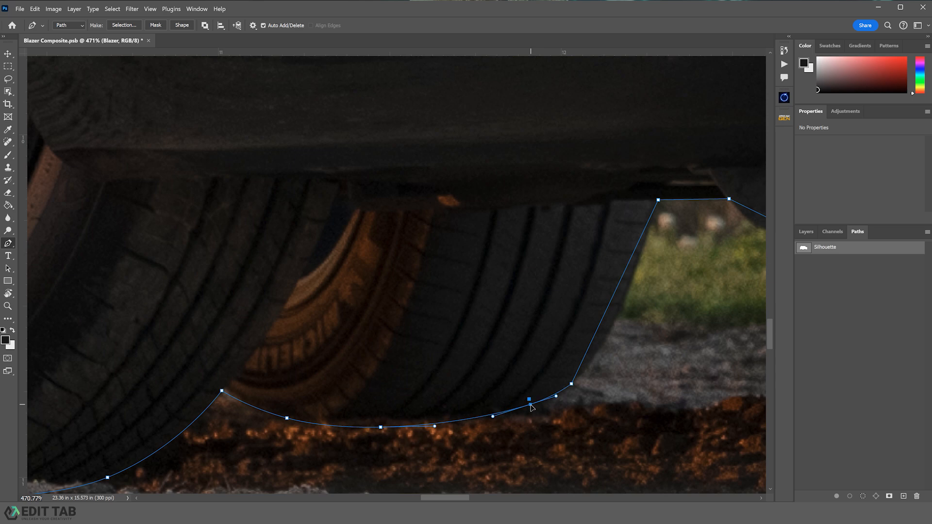
drag(601, 322, 612, 328)
- Round the corner where the underbody steps down toward the front bumper with a new anchor
scroll(509, 257, right, 5)
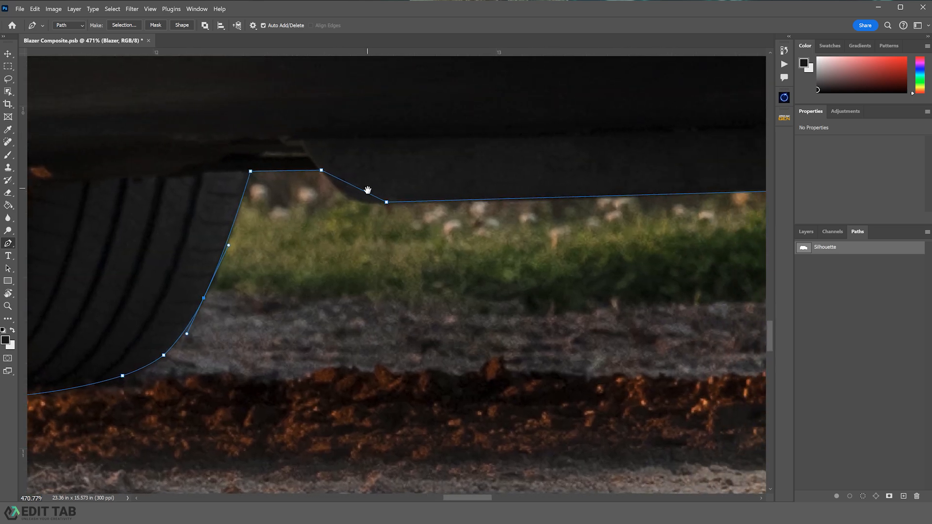
click(361, 190)
drag(361, 192, 354, 203)
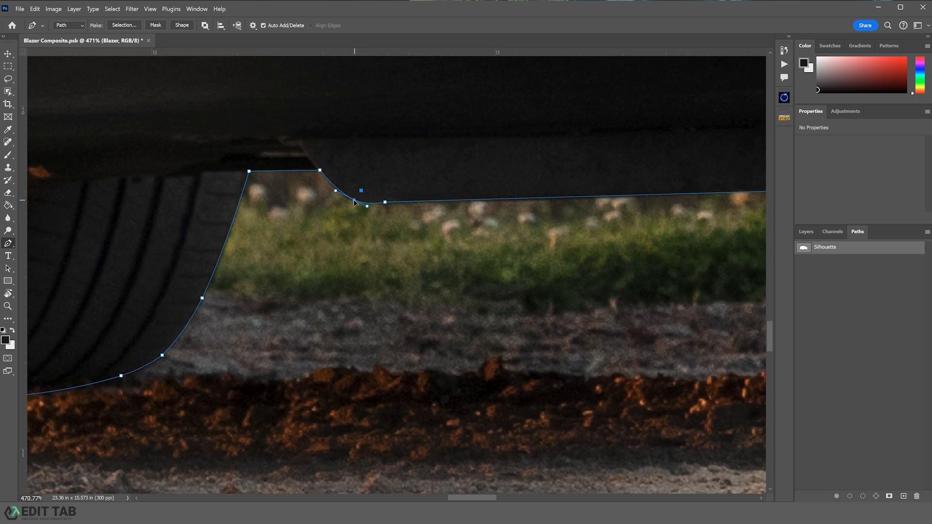
drag(672, 272, 576, 318)
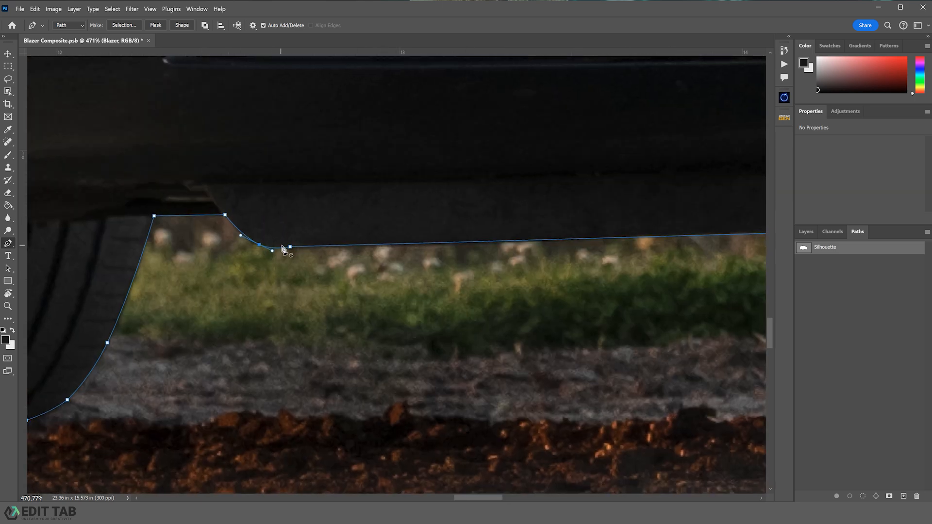
drag(259, 246, 255, 244)
- Curve the path along the far front tire's edge and bottom with added anchors
drag(540, 285, 426, 215)
click(466, 238)
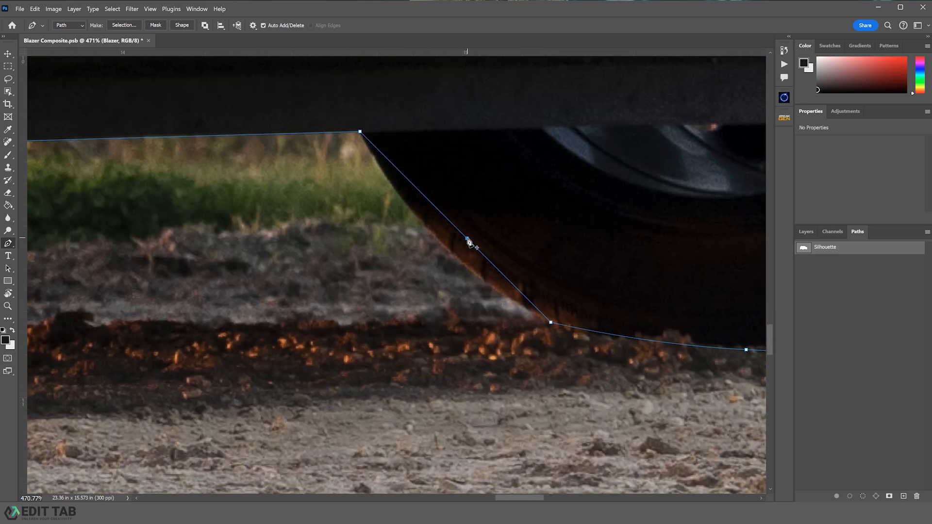
drag(467, 239, 450, 253)
drag(584, 272, 281, 220)
click(378, 292)
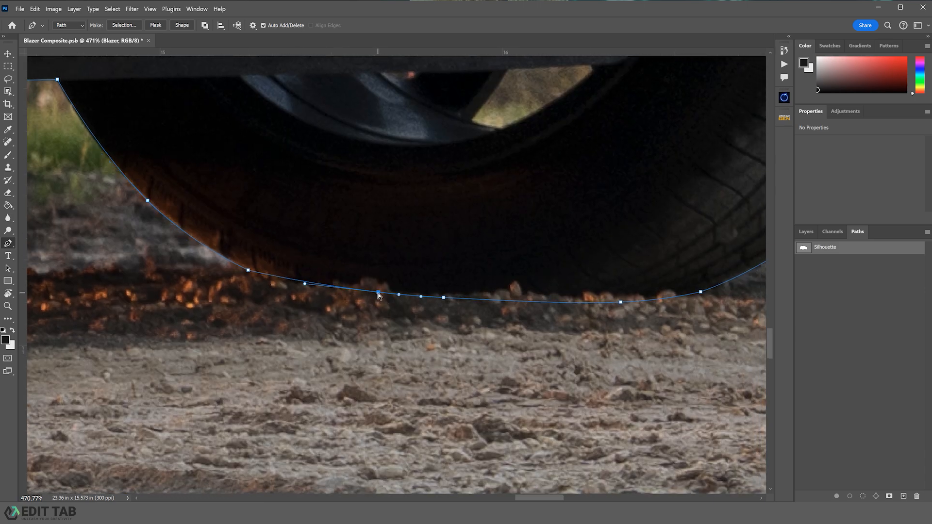
drag(378, 292, 379, 294)
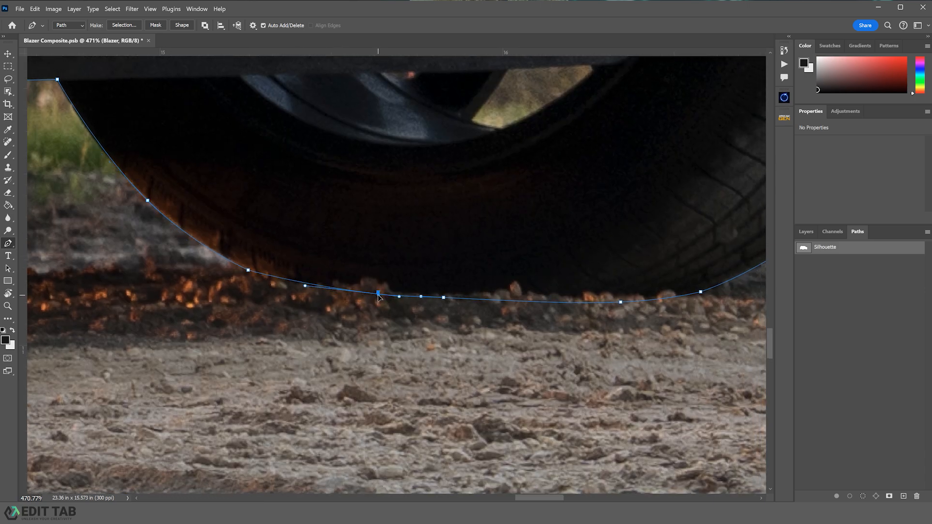
- Trace a closed subpath around the background gap visible above the far front tire
drag(523, 240, 334, 374)
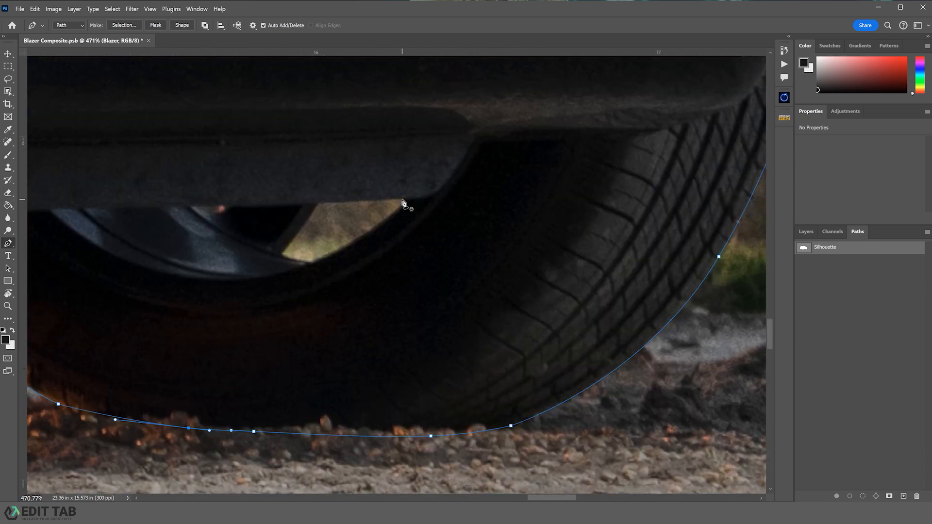
click(402, 199)
click(317, 203)
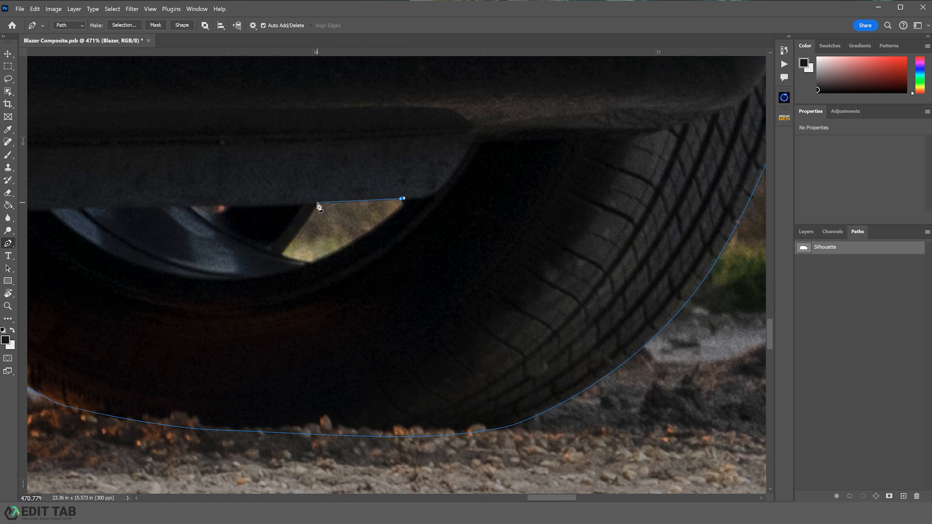
click(281, 255)
click(312, 264)
click(402, 199)
drag(377, 217, 395, 214)
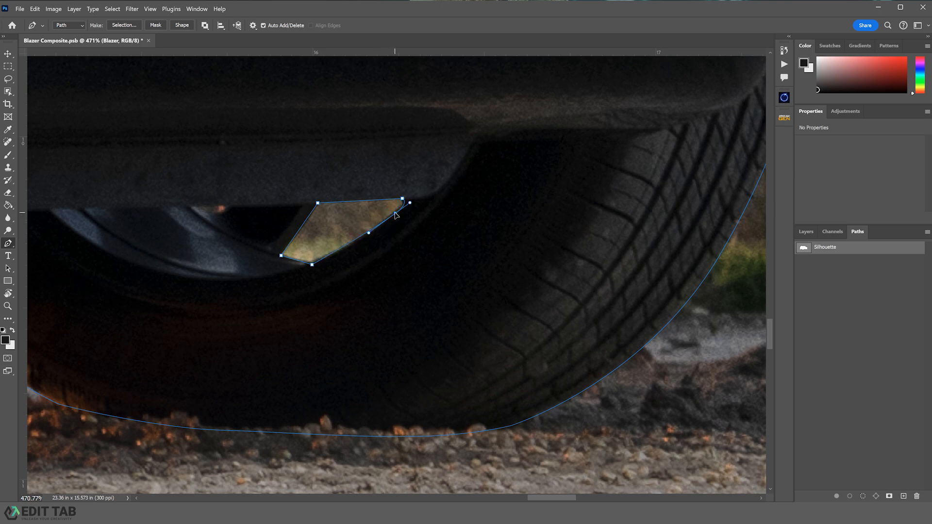
click(349, 244)
click(305, 223)
- Zoom out to inspect the complete Silhouette path around the vehicle
drag(498, 208, 312, 397)
drag(538, 306, 636, 472)
key(z)
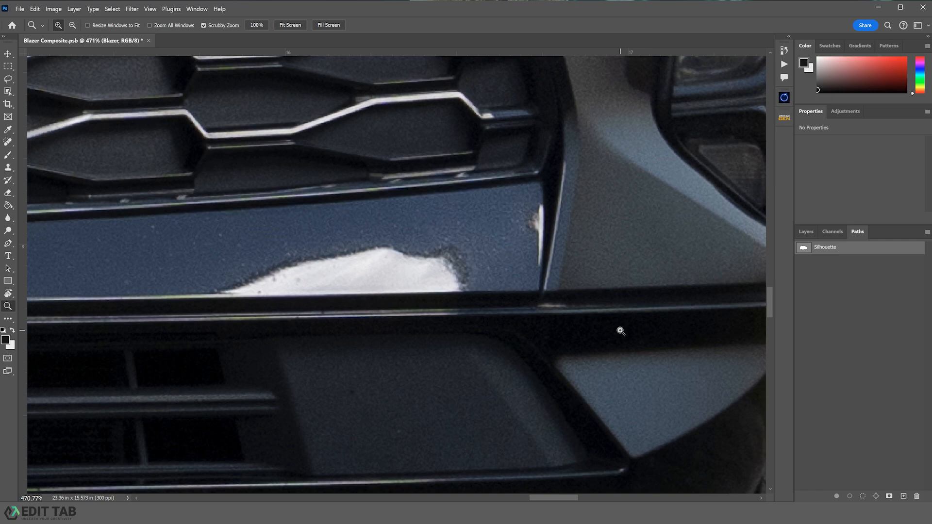
drag(620, 330, 459, 341)
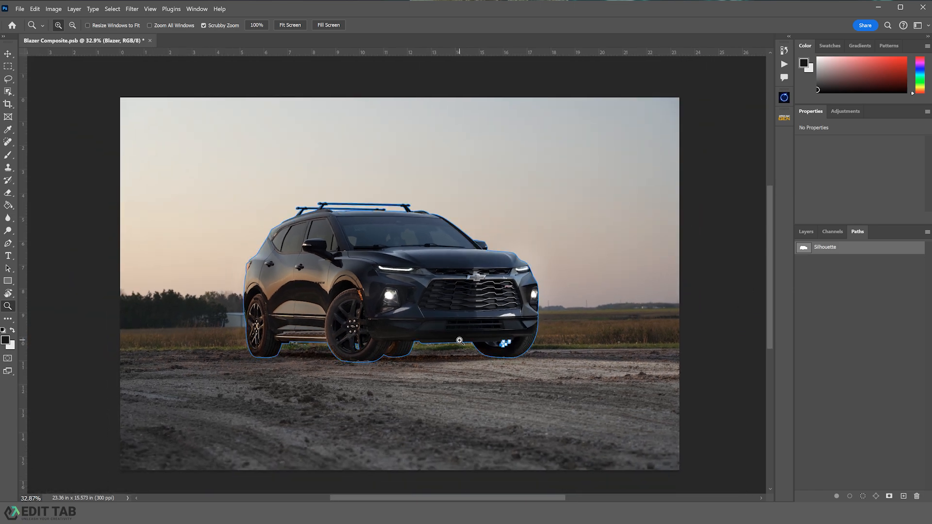